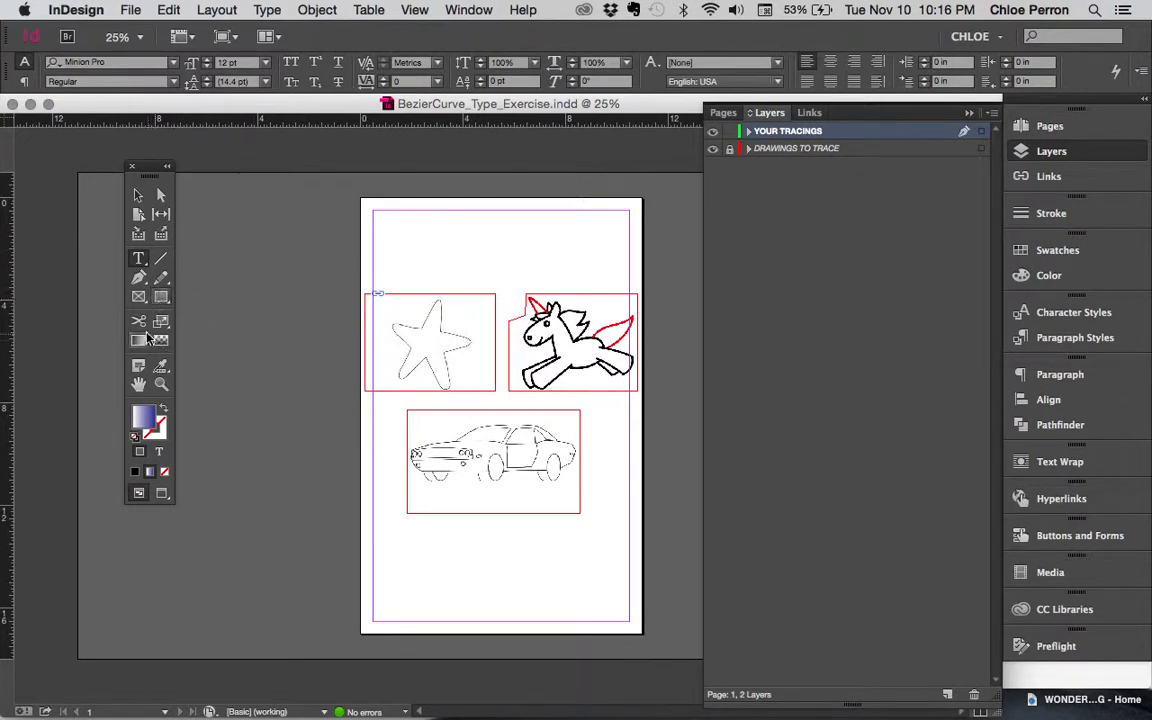
click(142, 280)
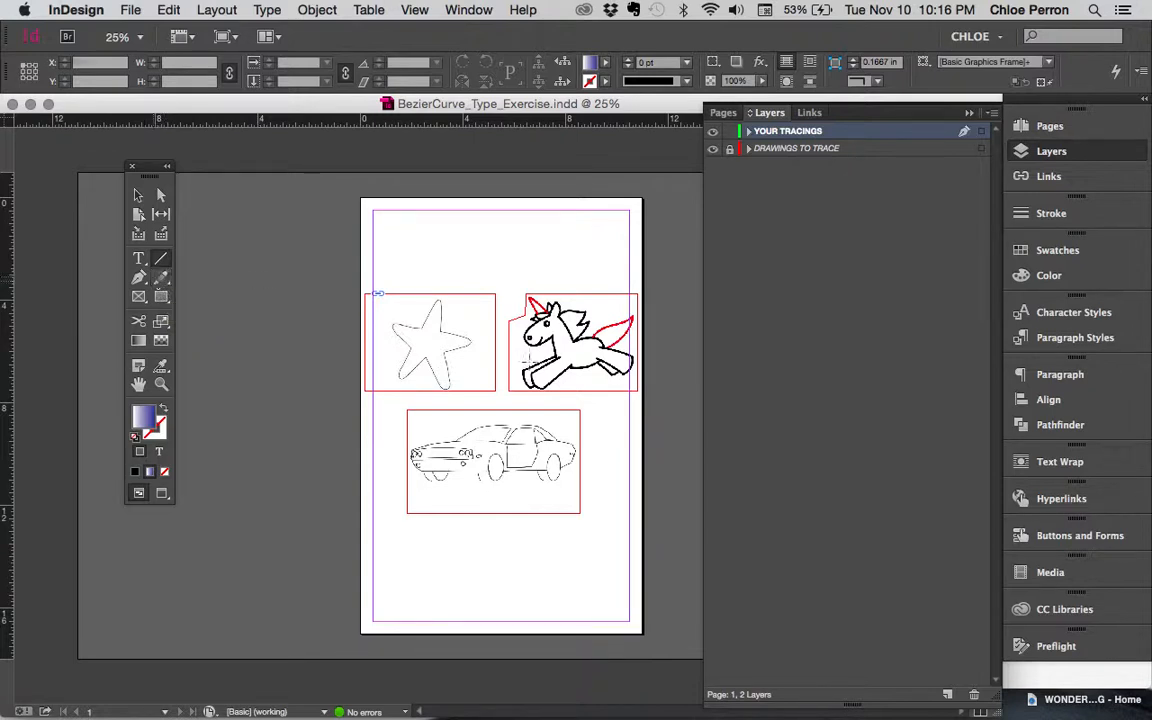
click(468, 12)
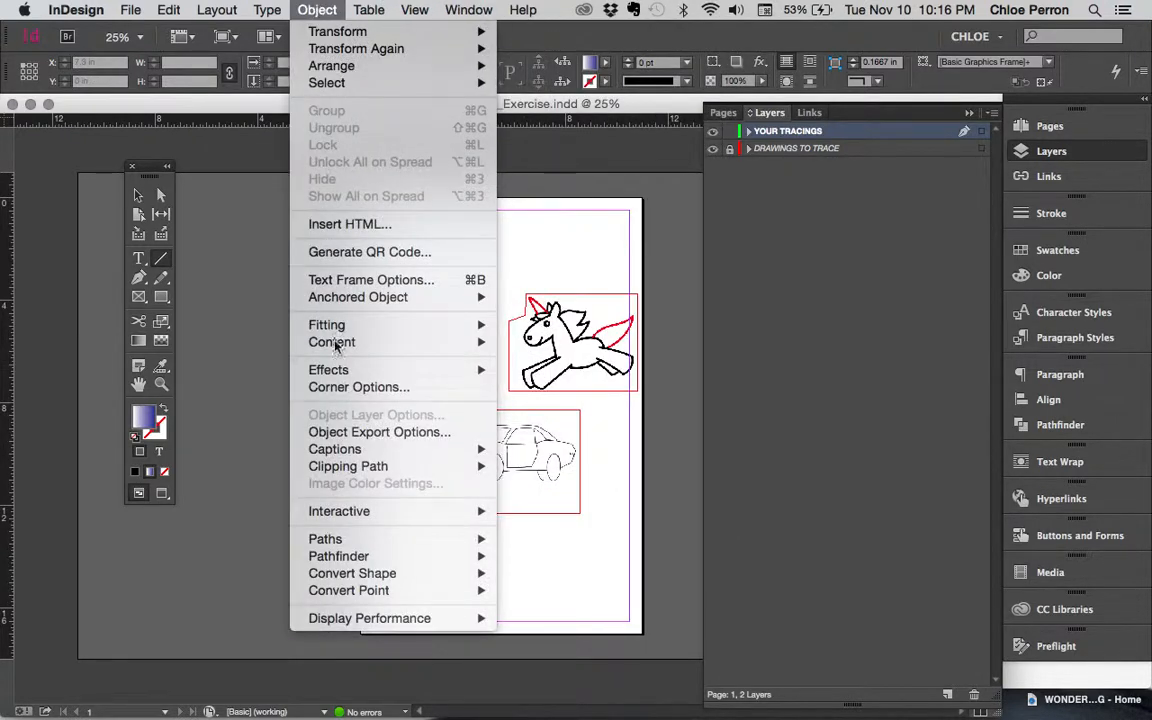
mouse_move(330, 369)
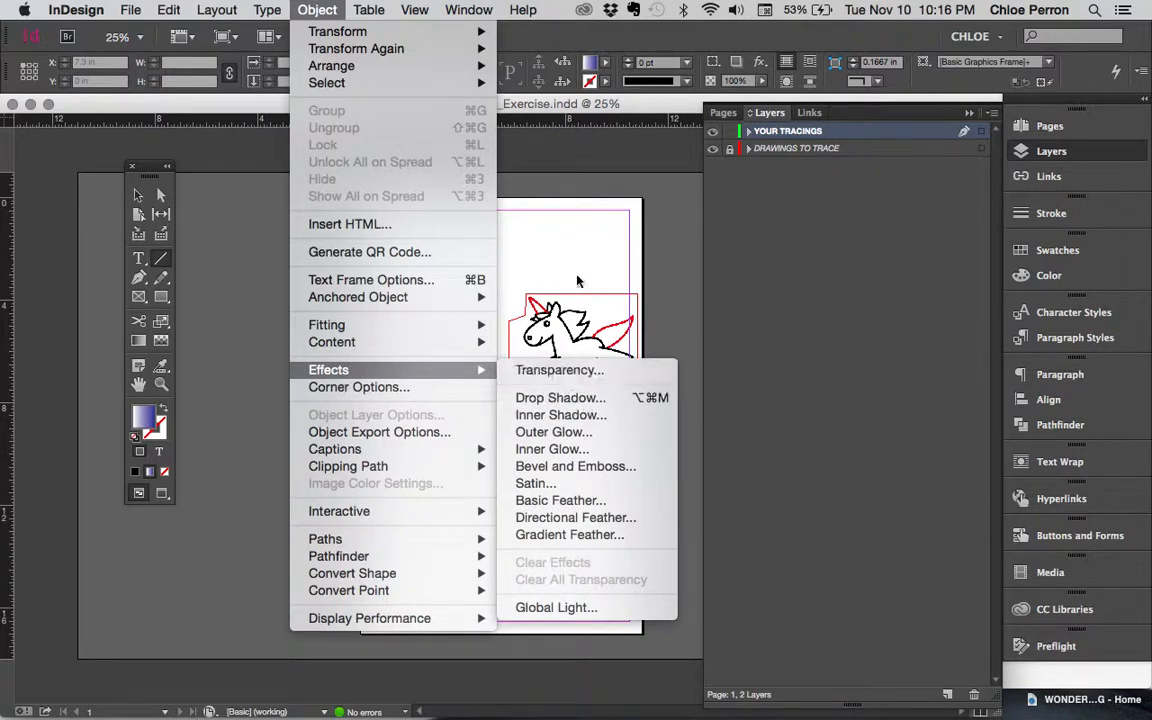
click(593, 220)
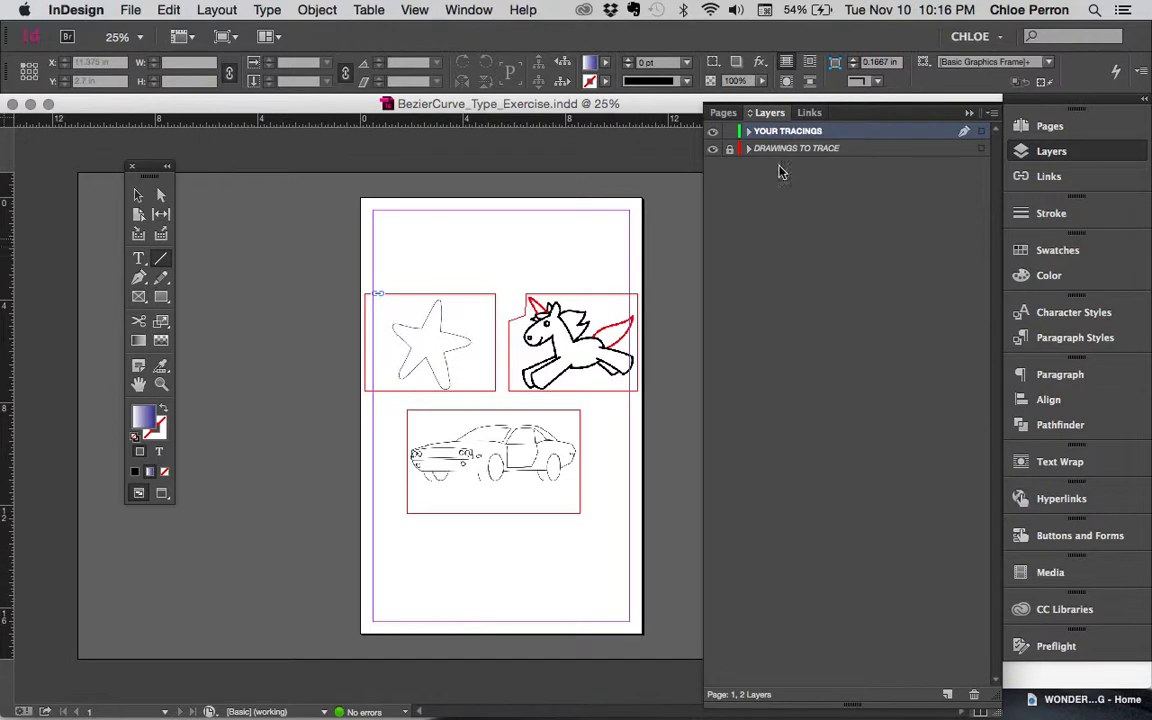
Unlock the DRAWINGS TO TRACE layer and select the grouped drawings on the page.
click(1053, 154)
click(1052, 152)
click(788, 153)
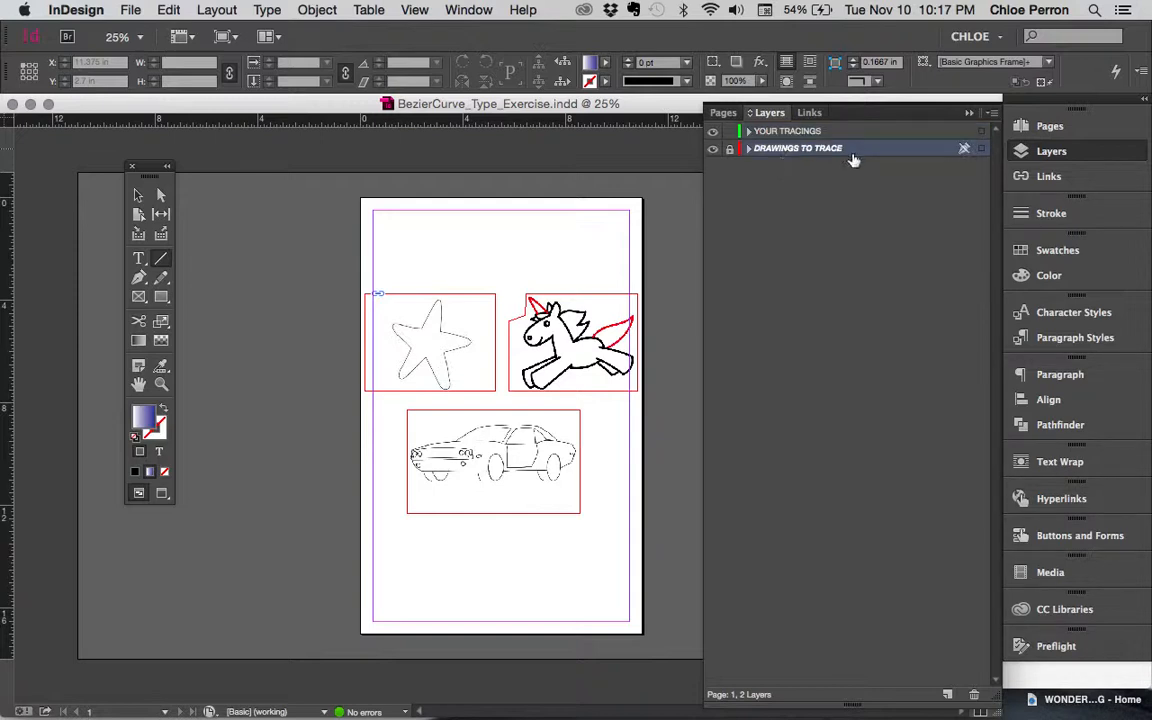
click(732, 150)
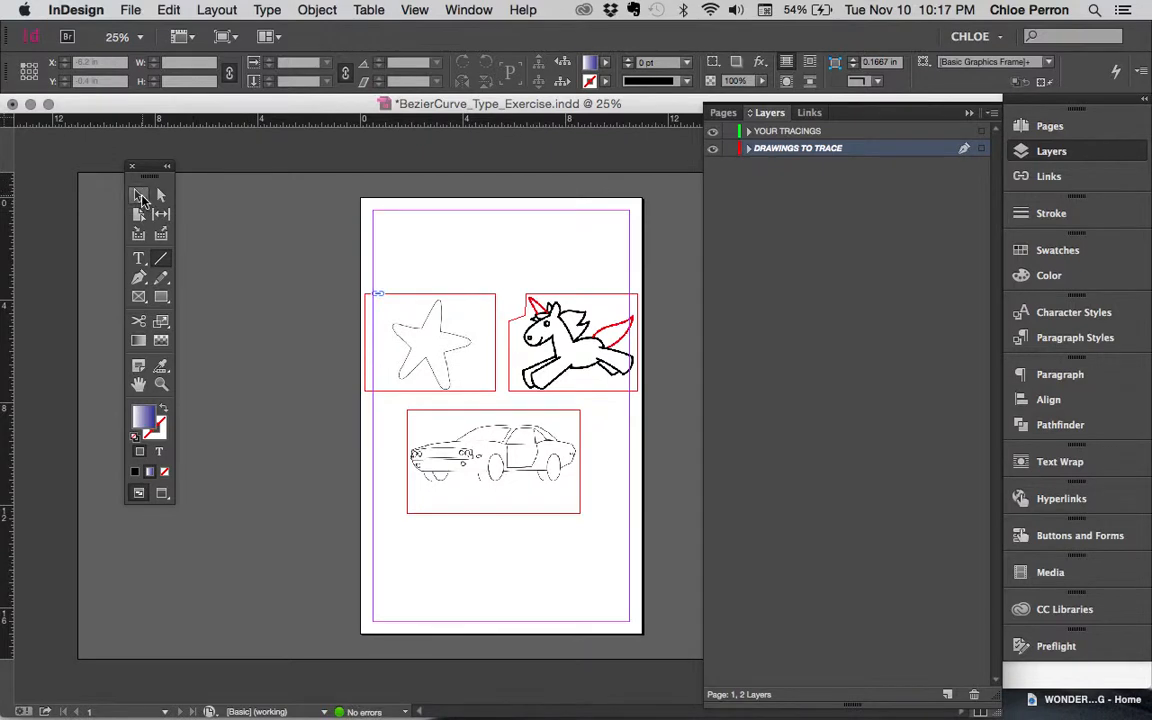
click(139, 196)
click(515, 310)
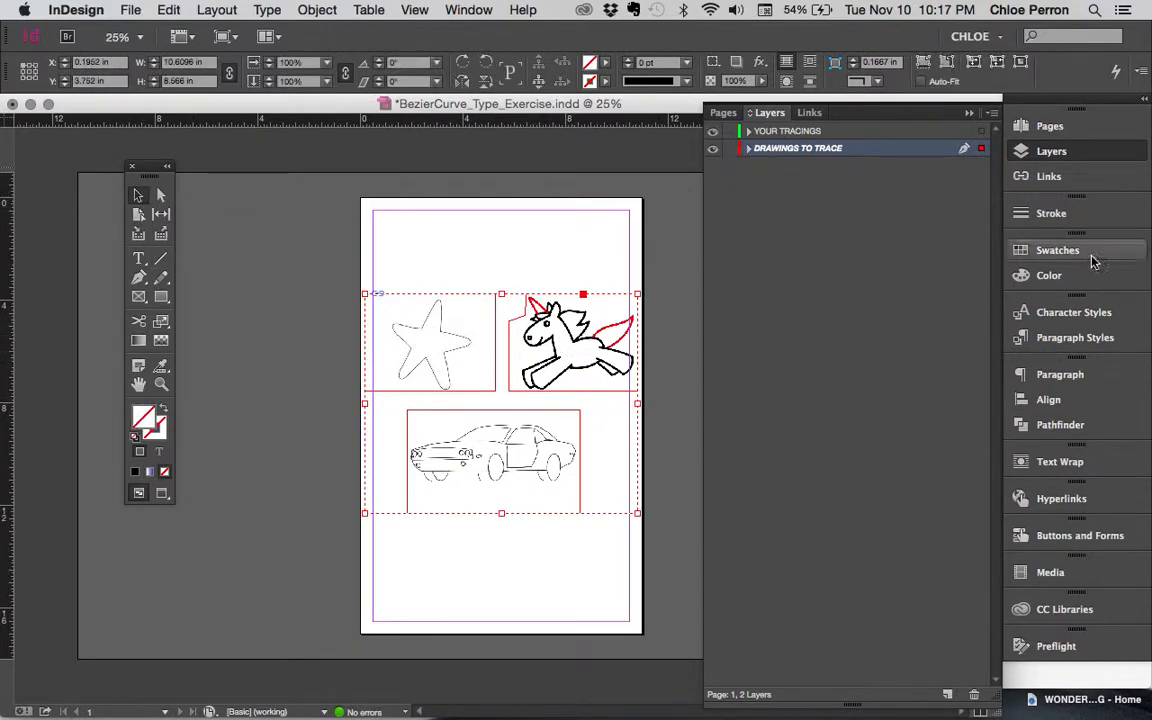
View the linked image files of the selected drawings, and return to the layer list.
click(1050, 177)
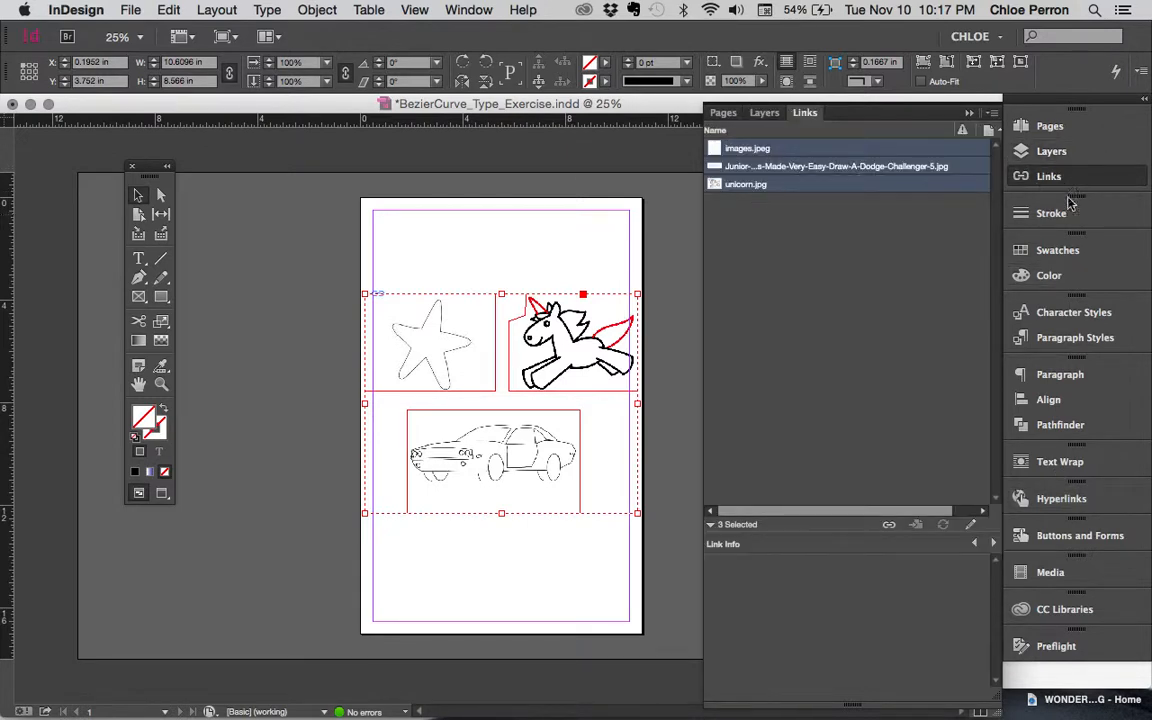
click(1056, 128)
click(1052, 151)
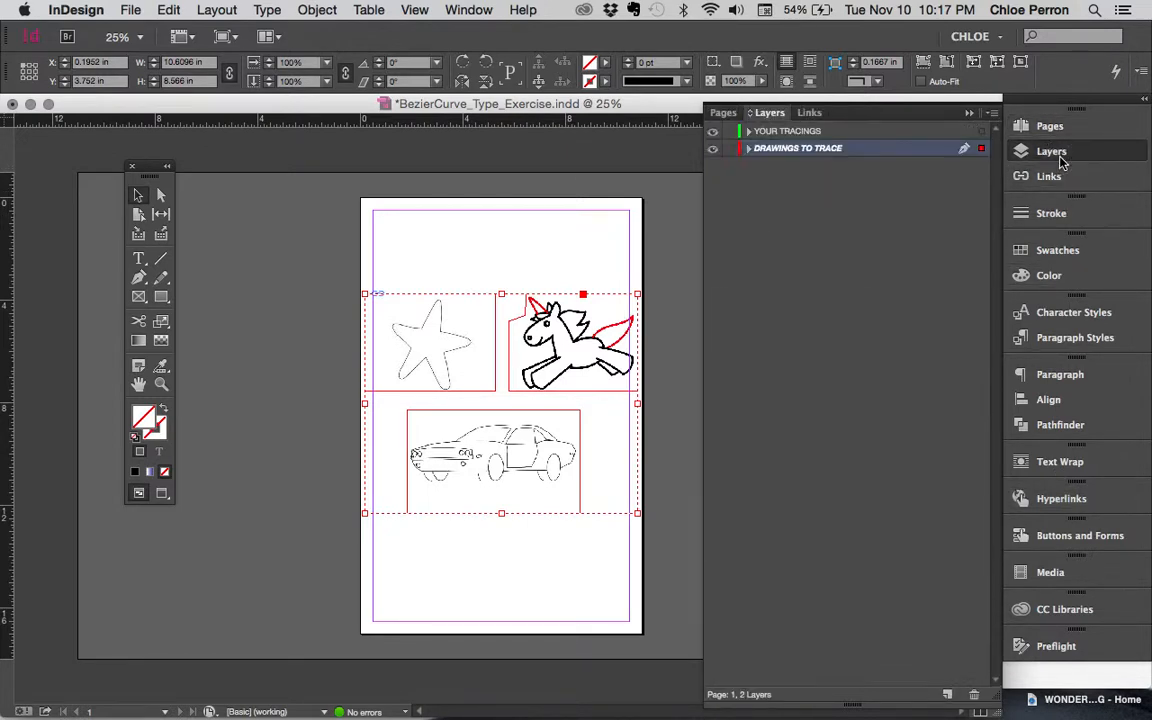
Turn off Print Layer for the DRAWINGS TO TRACE layer and lock the layer.
click(749, 148)
click(749, 148)
double_click(785, 150)
click(458, 407)
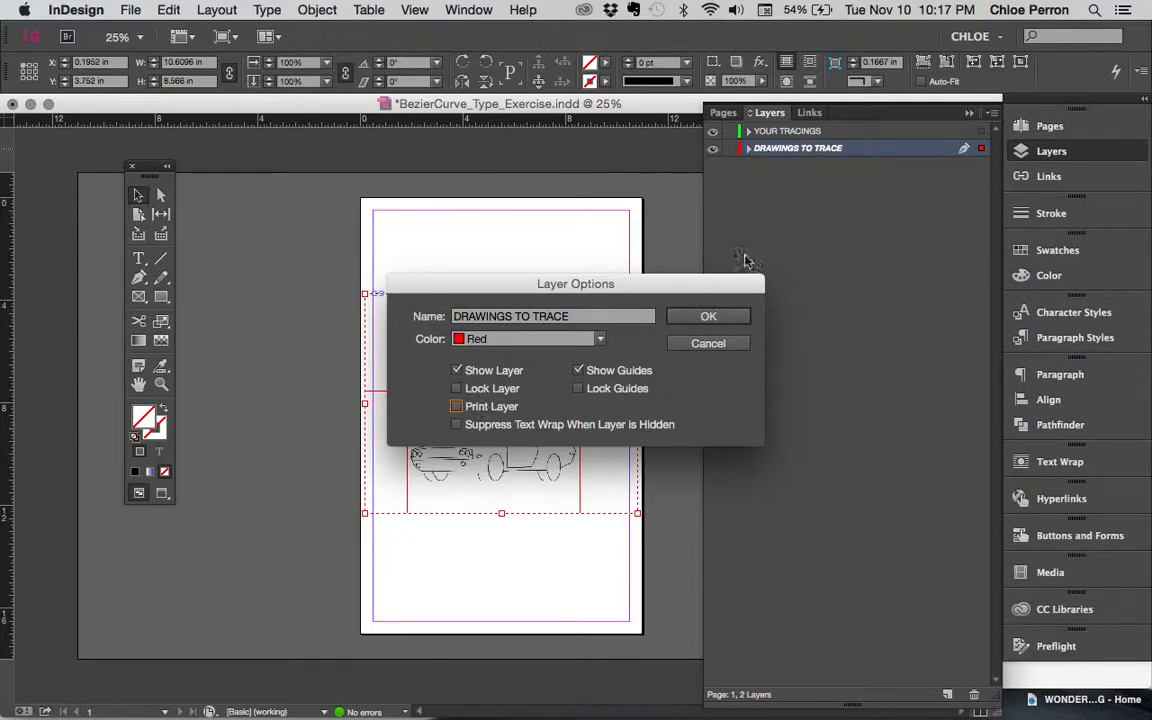
click(708, 318)
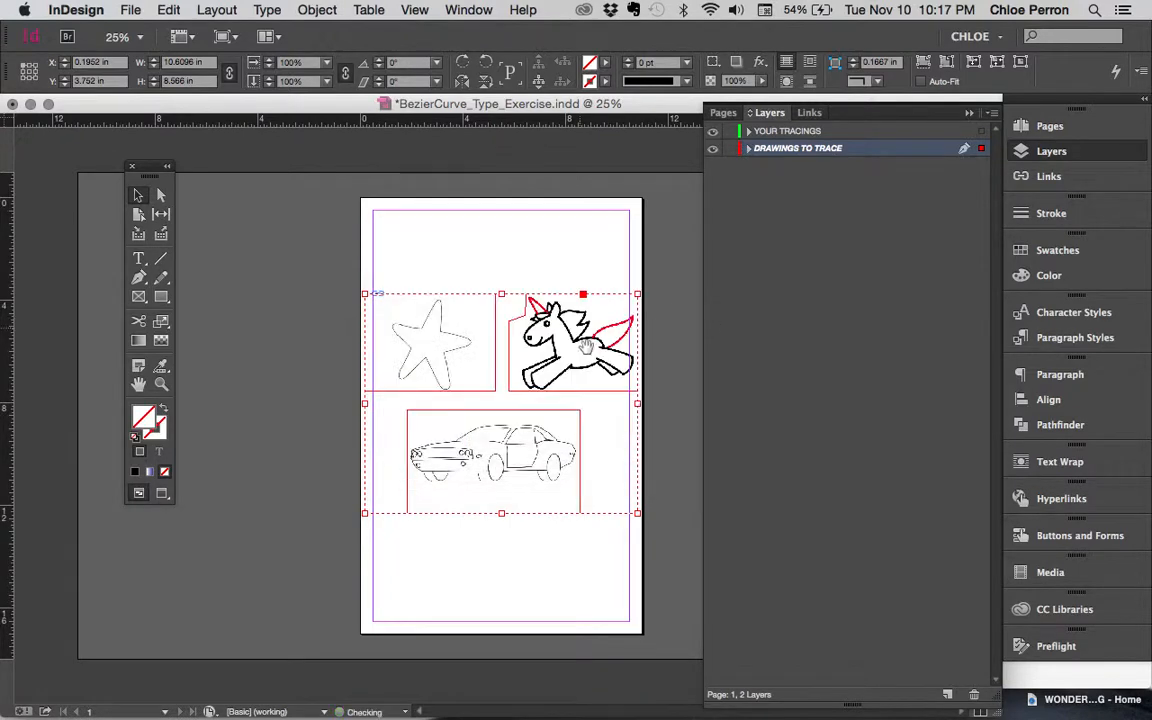
click(729, 148)
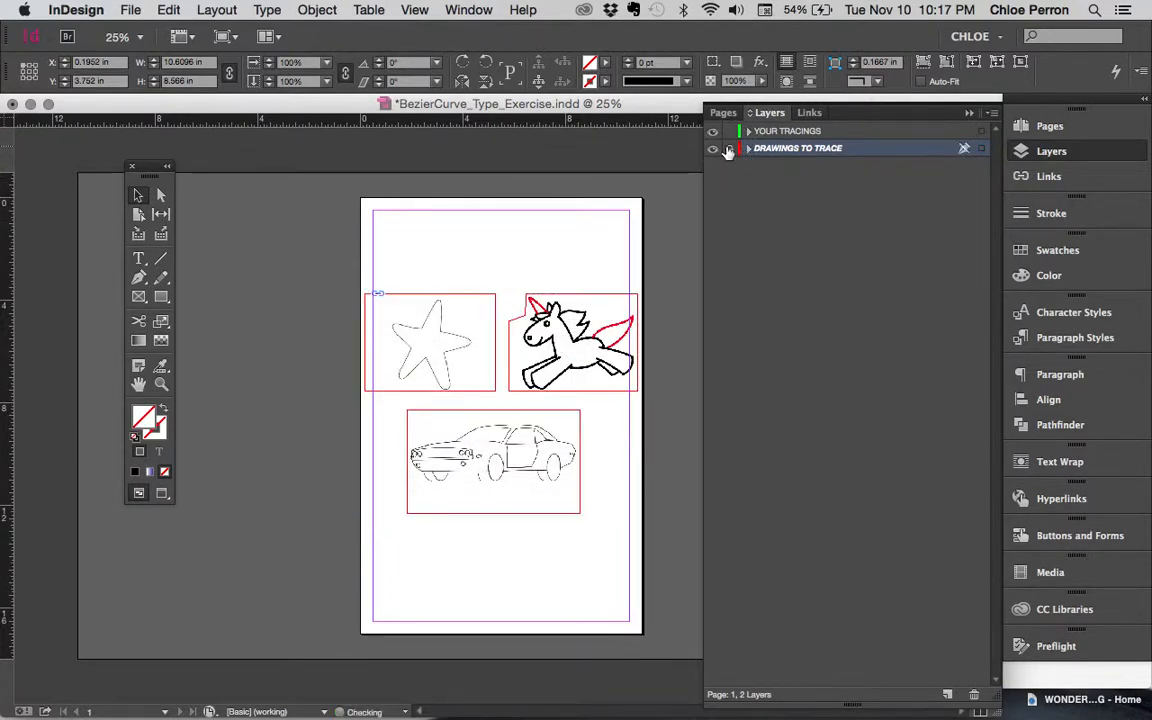
Make YOUR TRACINGS the active layer, keeping Print Layer enabled in its options.
double_click(780, 134)
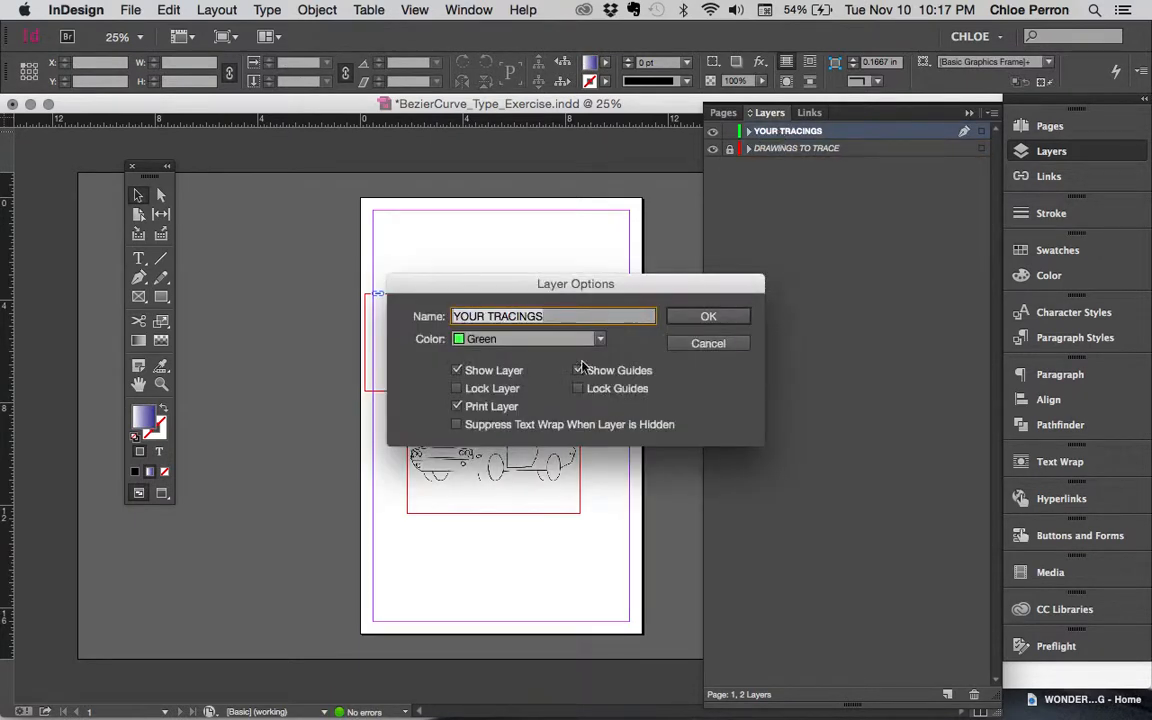
click(457, 407)
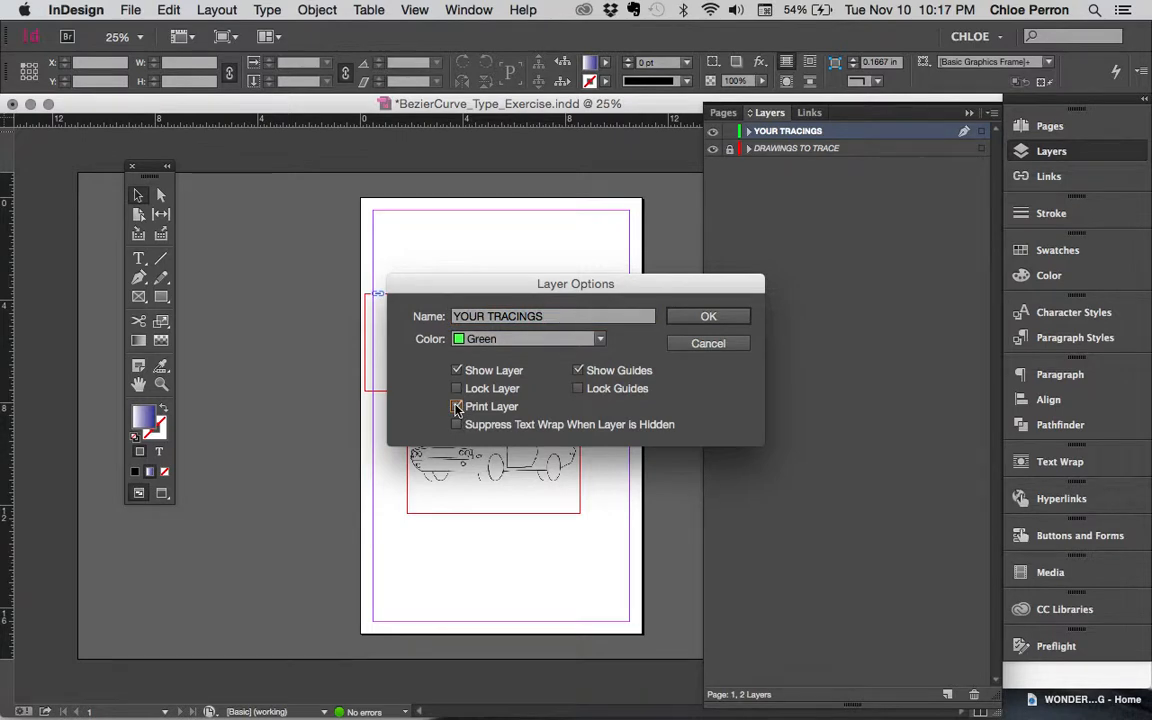
click(690, 316)
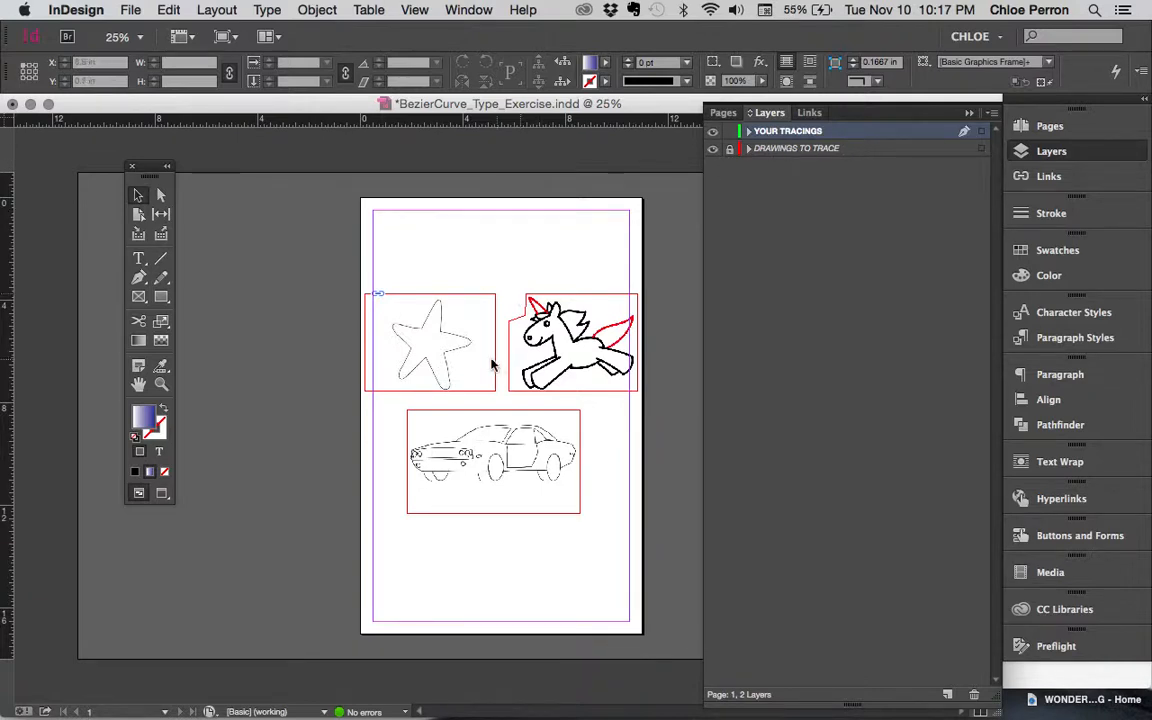
Zoom in on the starfish drawing and collapse the layer list to clear the view of it.
click(140, 277)
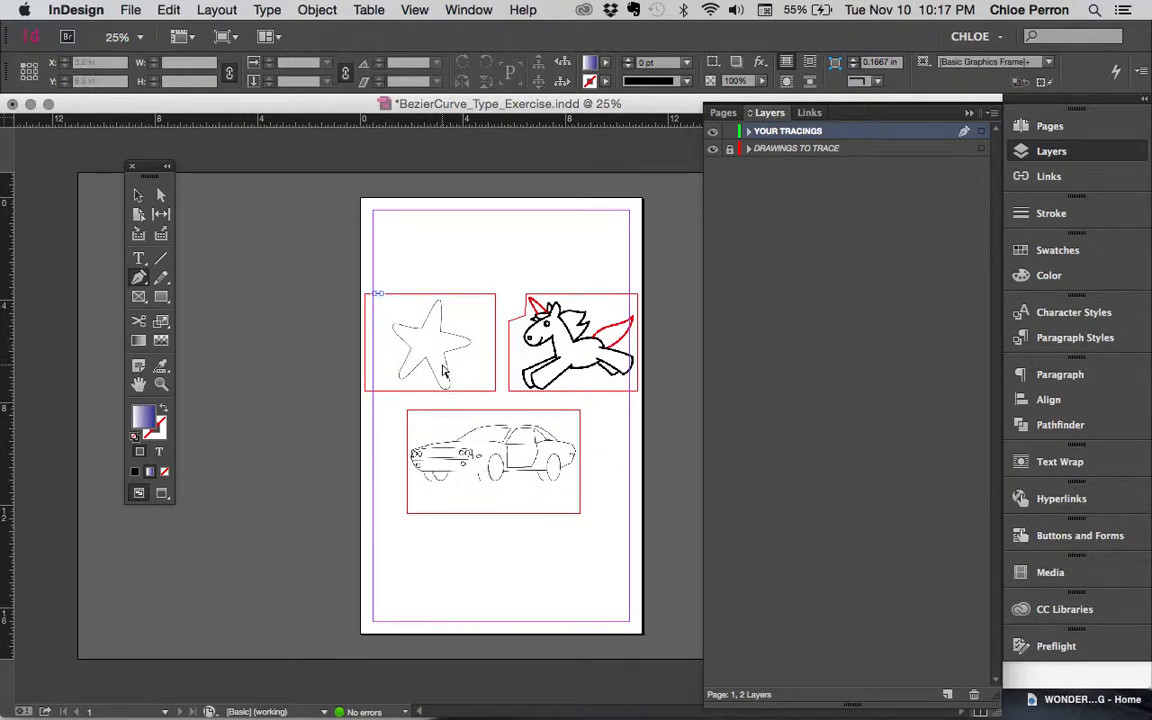
key(super+equal)
key(super+equal)
scroll(443, 373, up, 5)
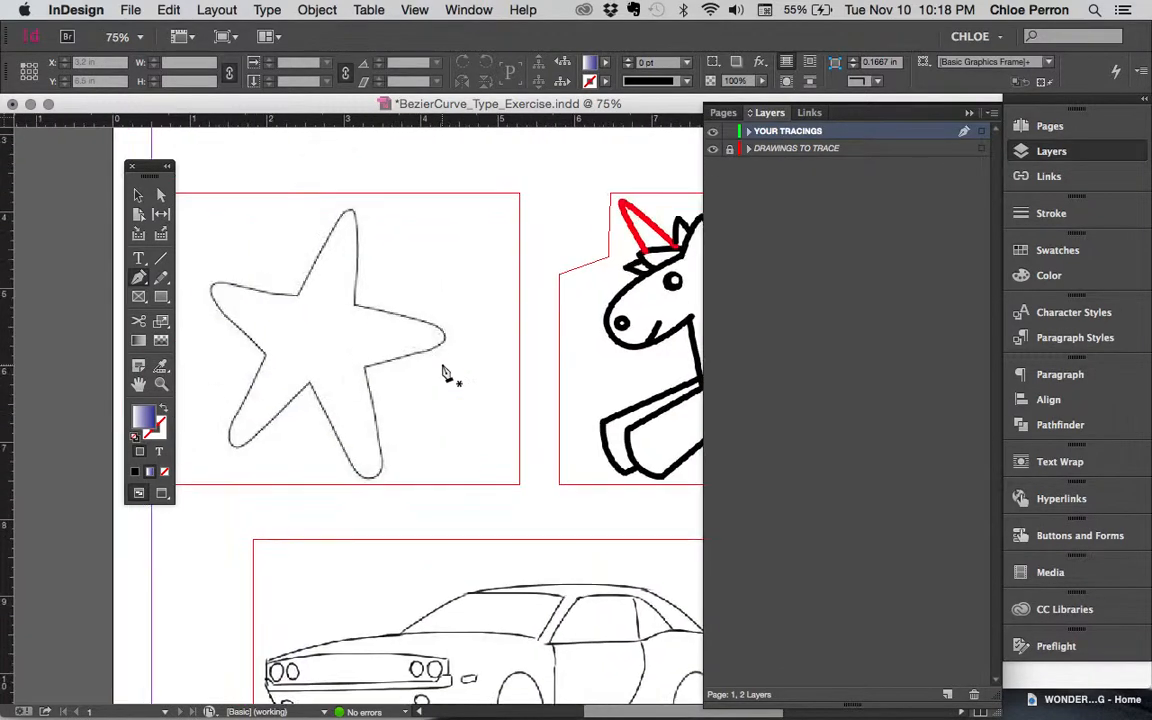
scroll(443, 373, left, 3)
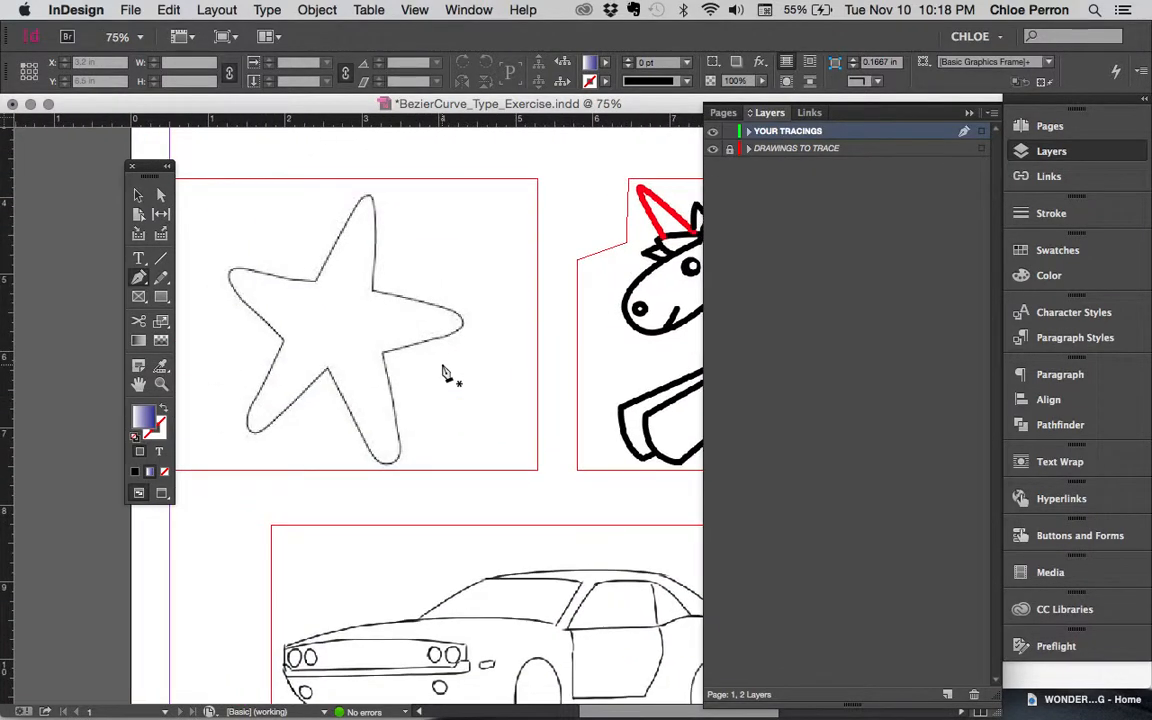
click(160, 387)
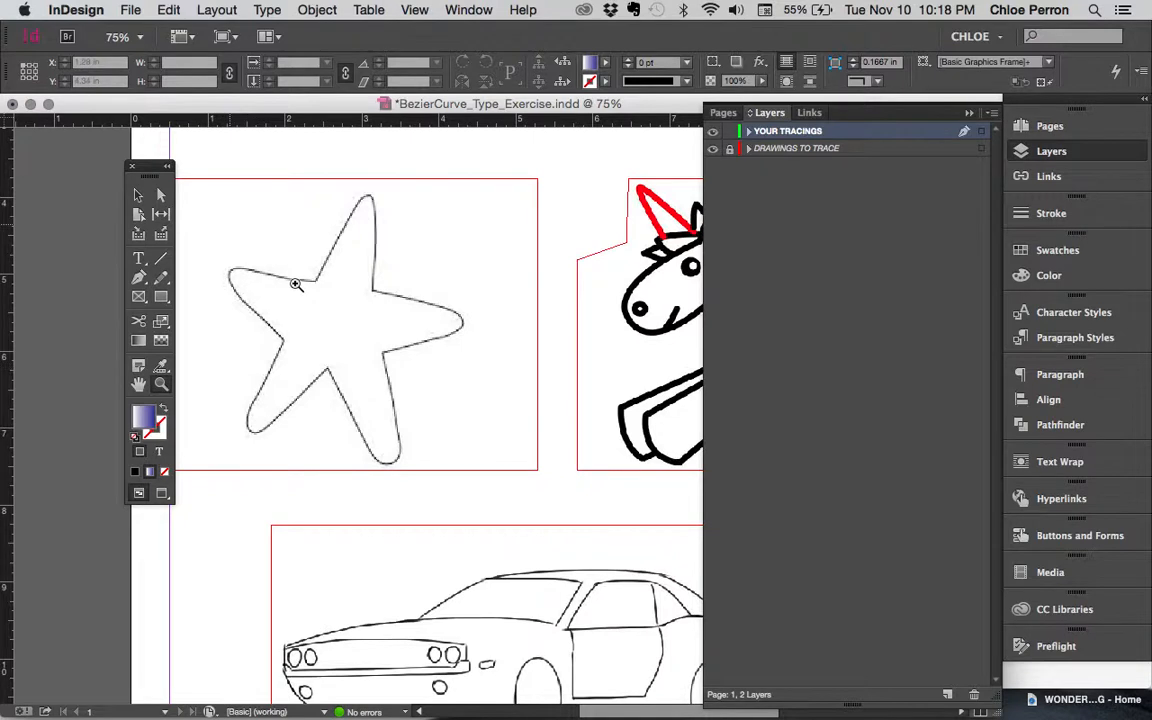
click(270, 262)
click(335, 320)
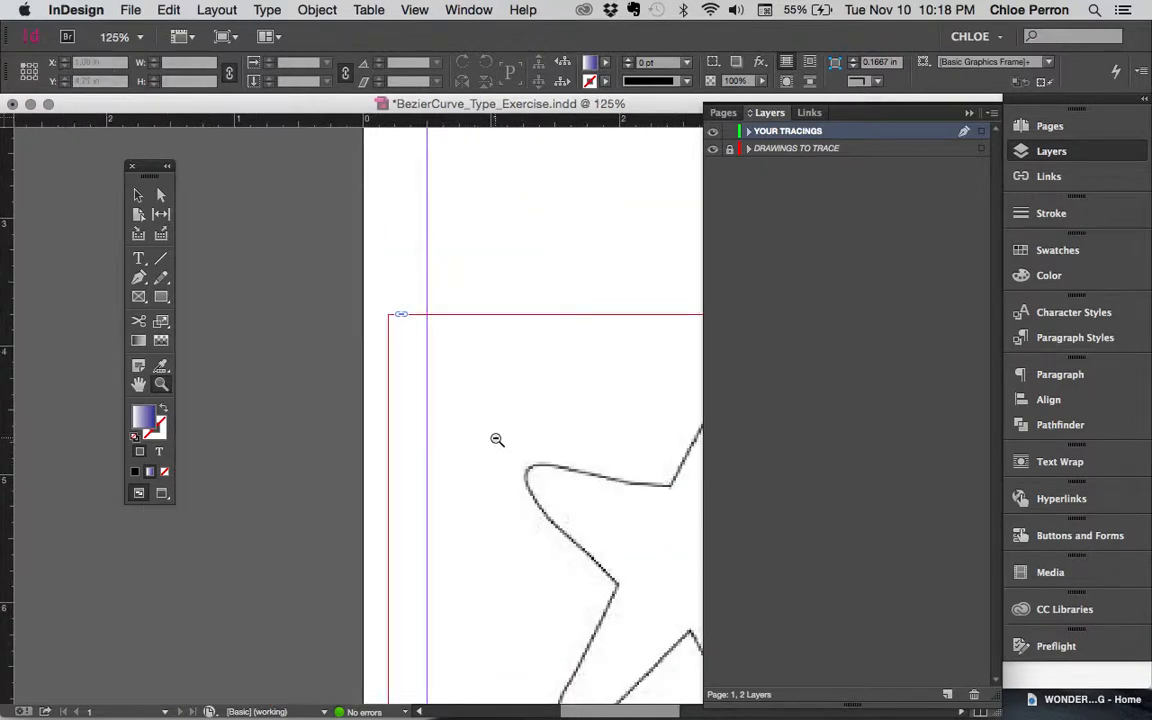
alt+click(497, 440)
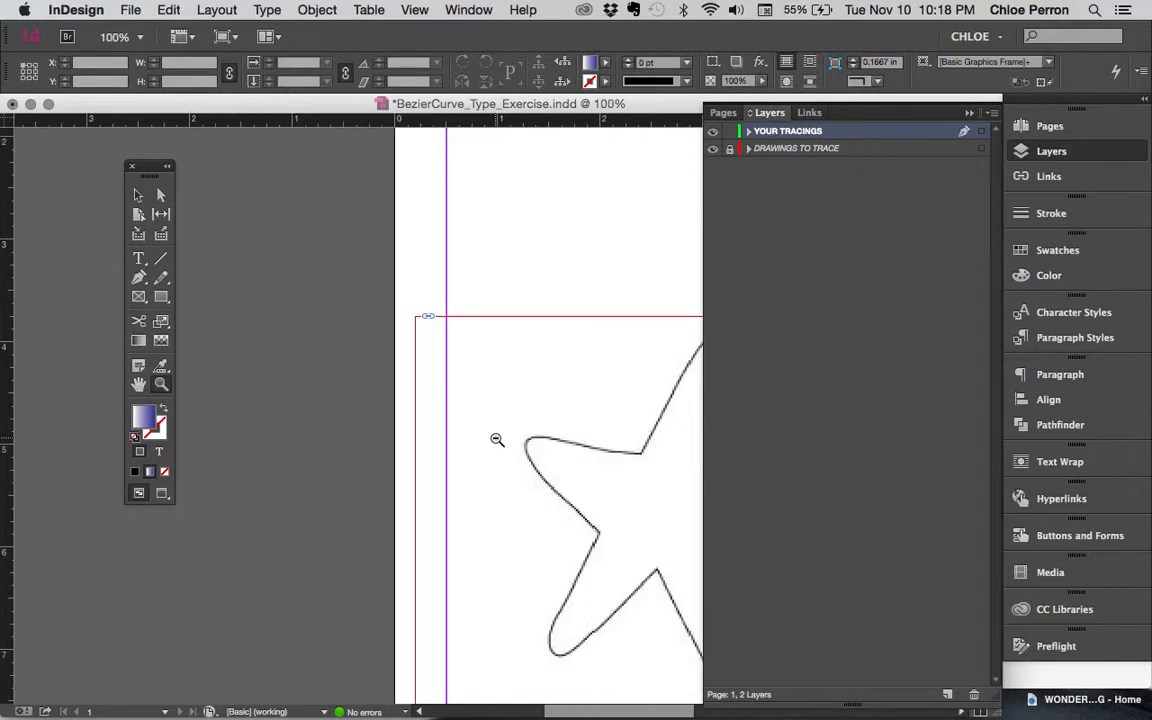
alt+click(496, 439)
alt+click(496, 439)
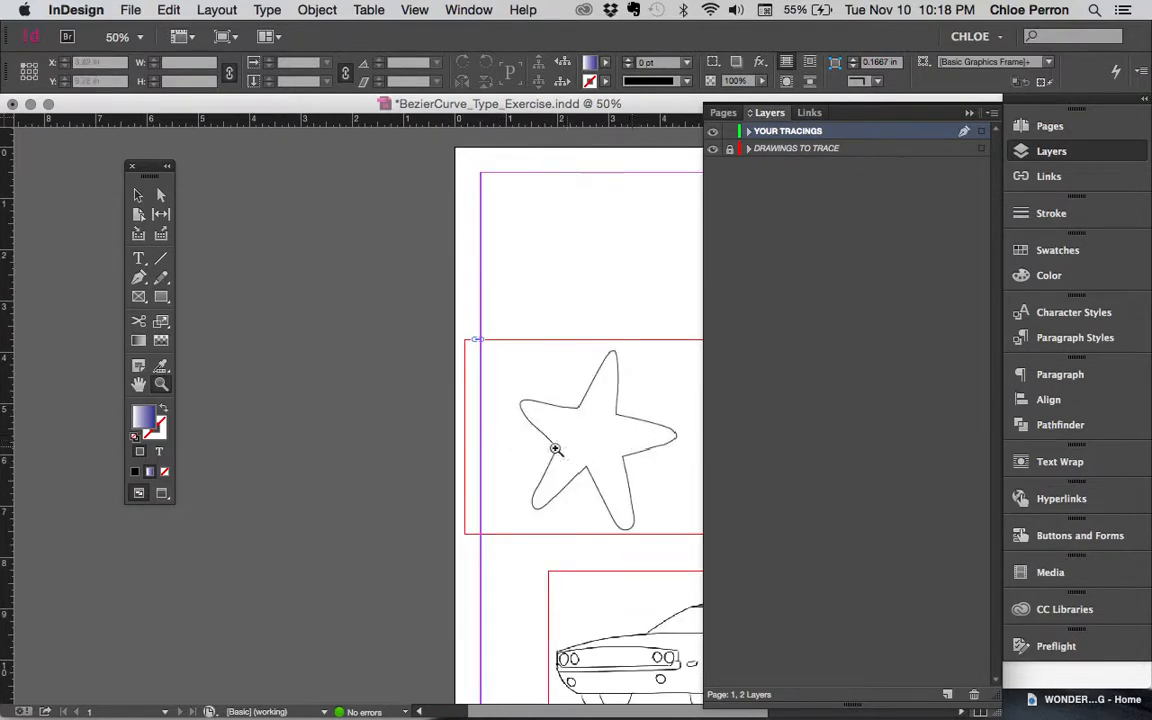
alt+click(499, 405)
drag(349, 278, 484, 417)
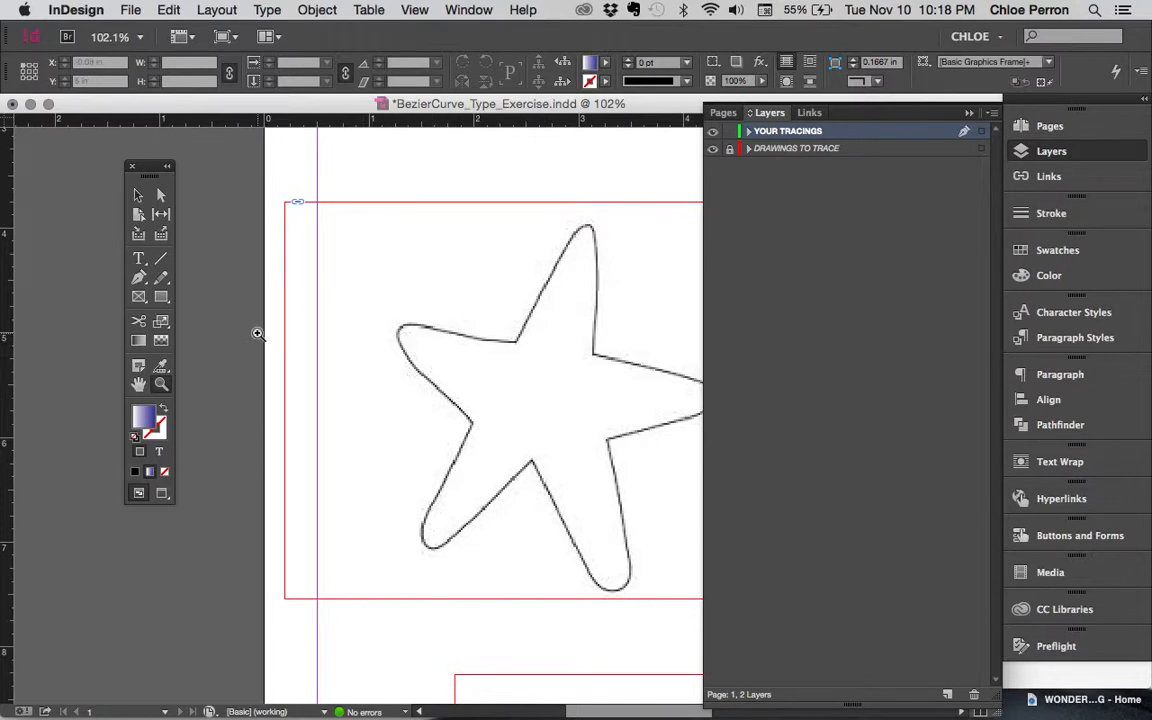
click(1022, 150)
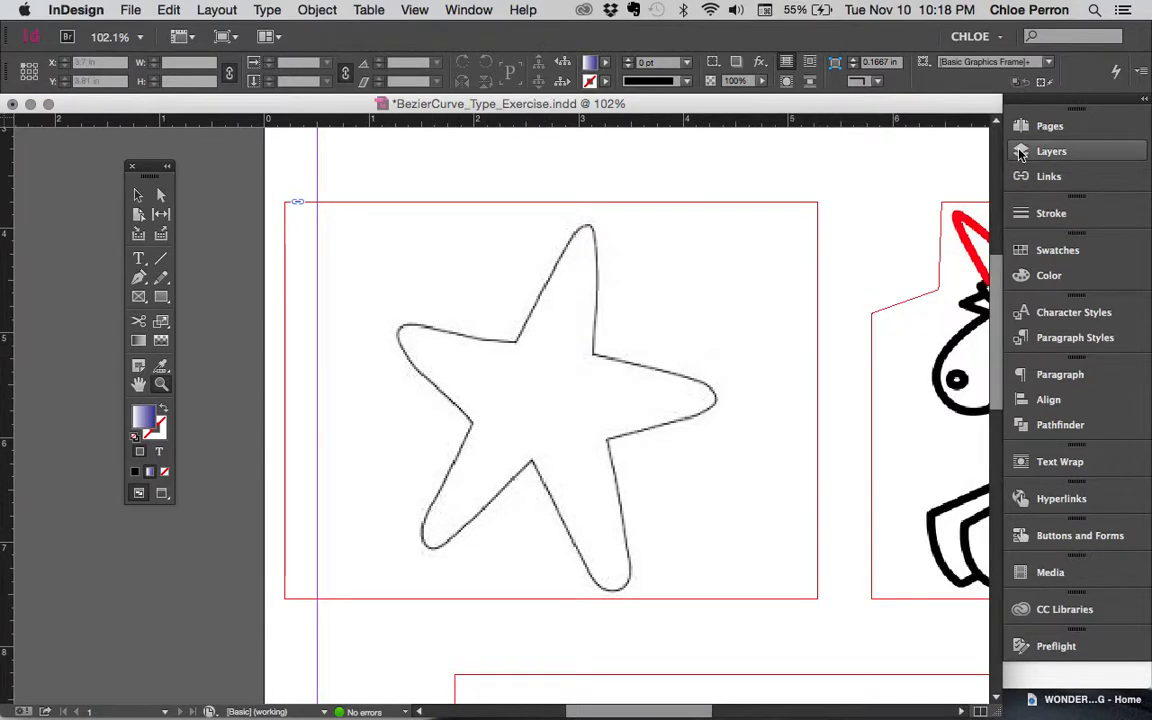
Draw a closed six-point practice shape over the starfish's upper arm with the Pen tool and delete it.
click(138, 277)
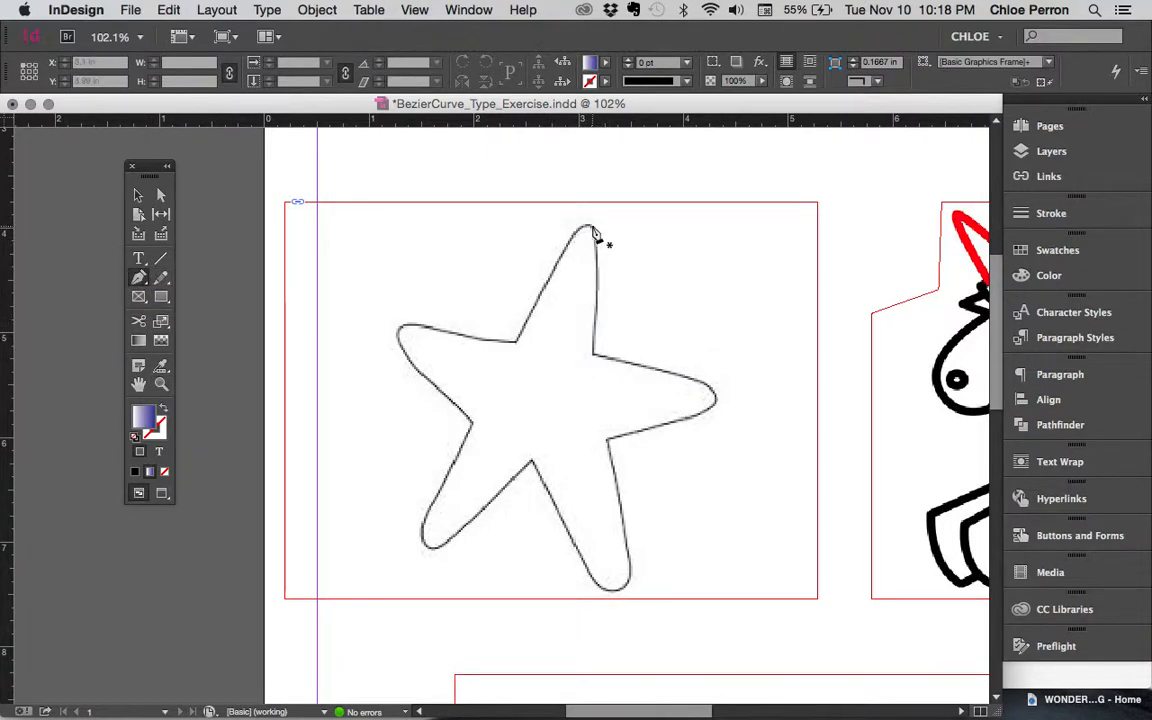
click(502, 158)
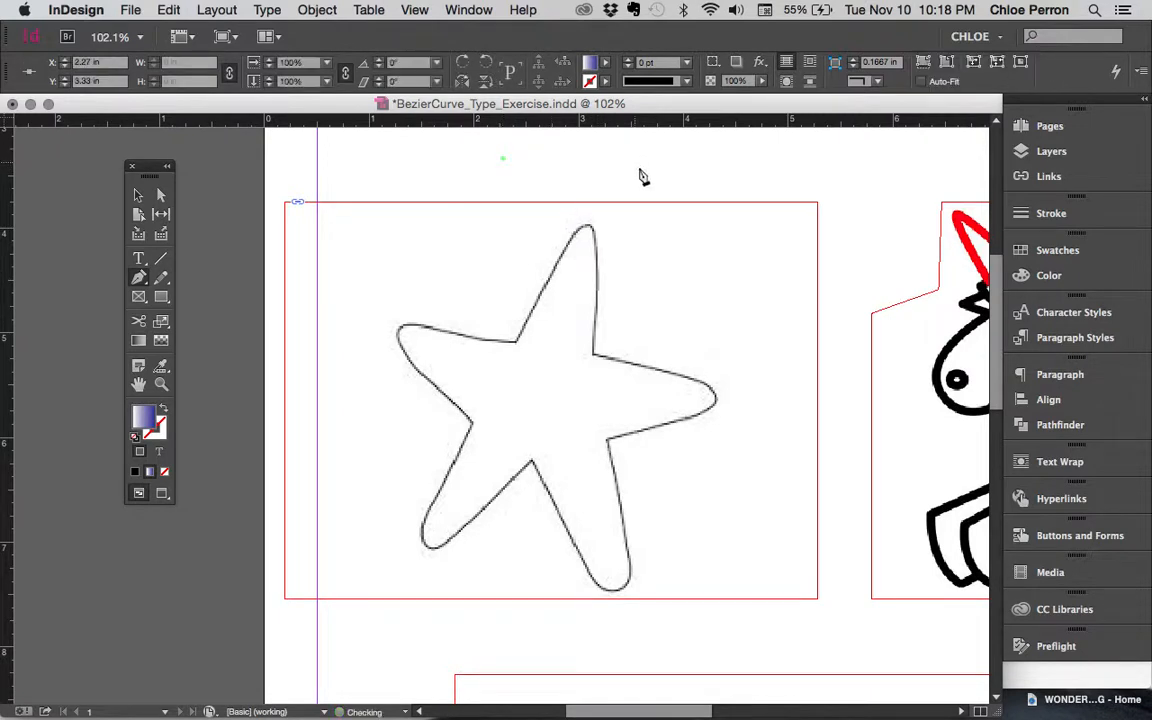
click(660, 165)
click(710, 265)
click(640, 325)
click(540, 318)
click(480, 242)
click(502, 159)
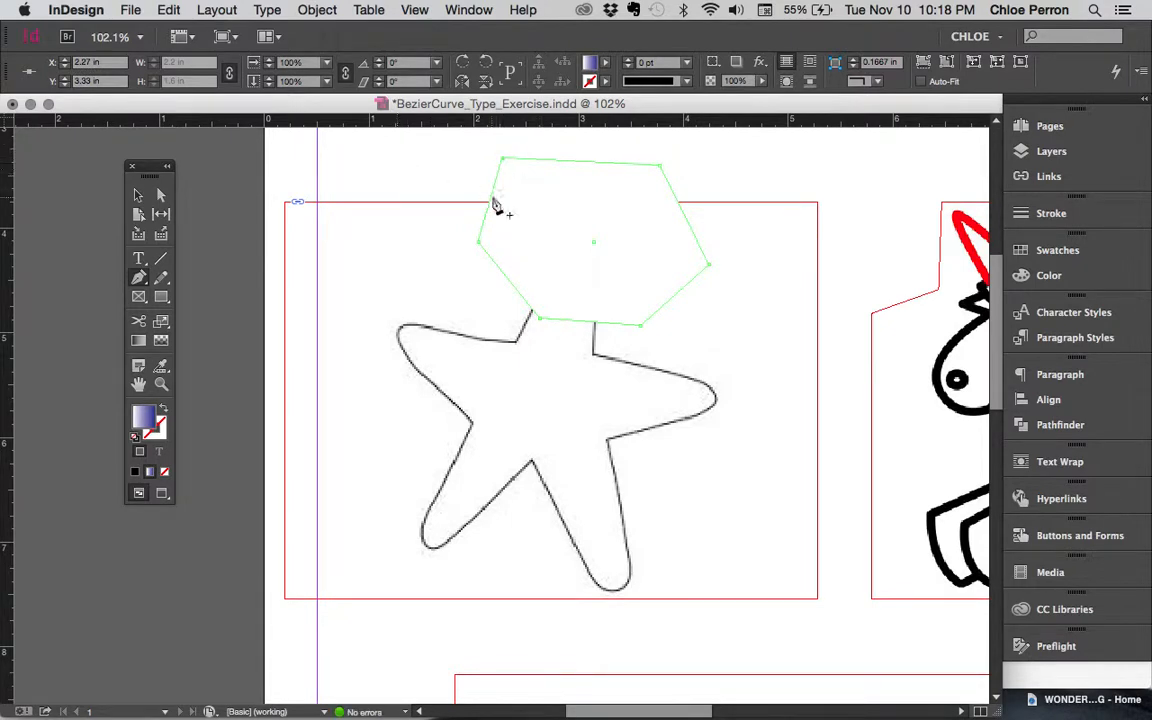
click(492, 205)
key(Delete)
Draw a closed straight-sided Pen shape about 2.57 by 0.88 in above the starfish and move it over the upper-left arm.
click(494, 152)
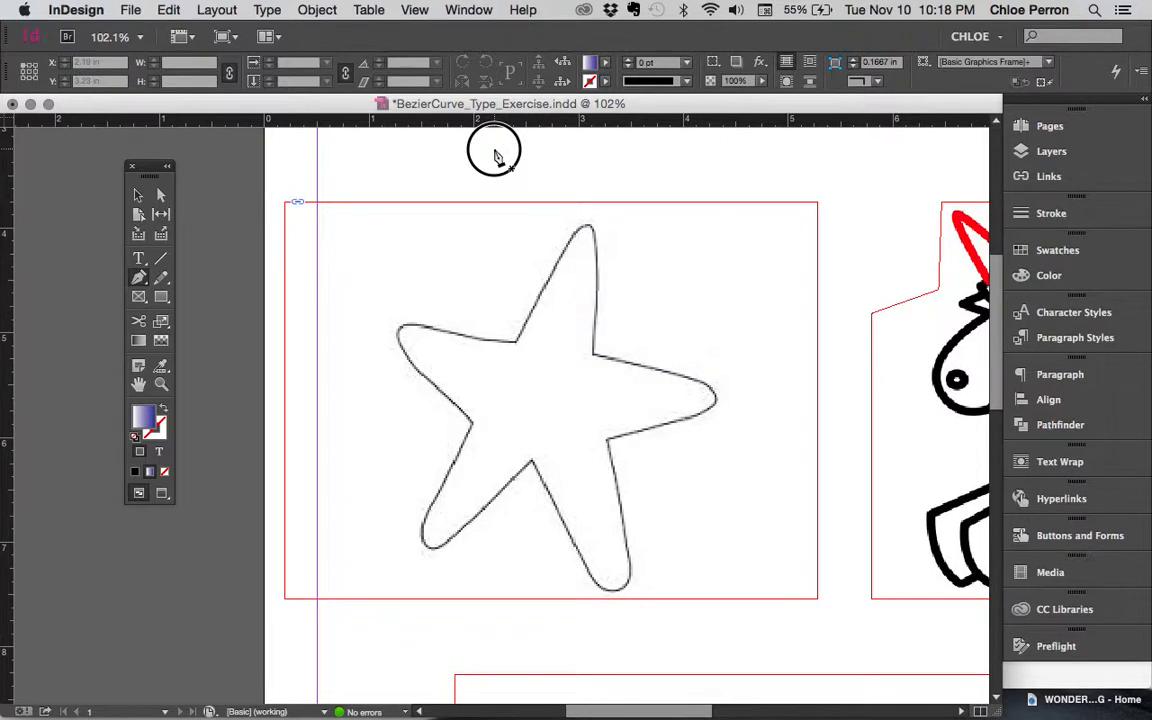
click(728, 150)
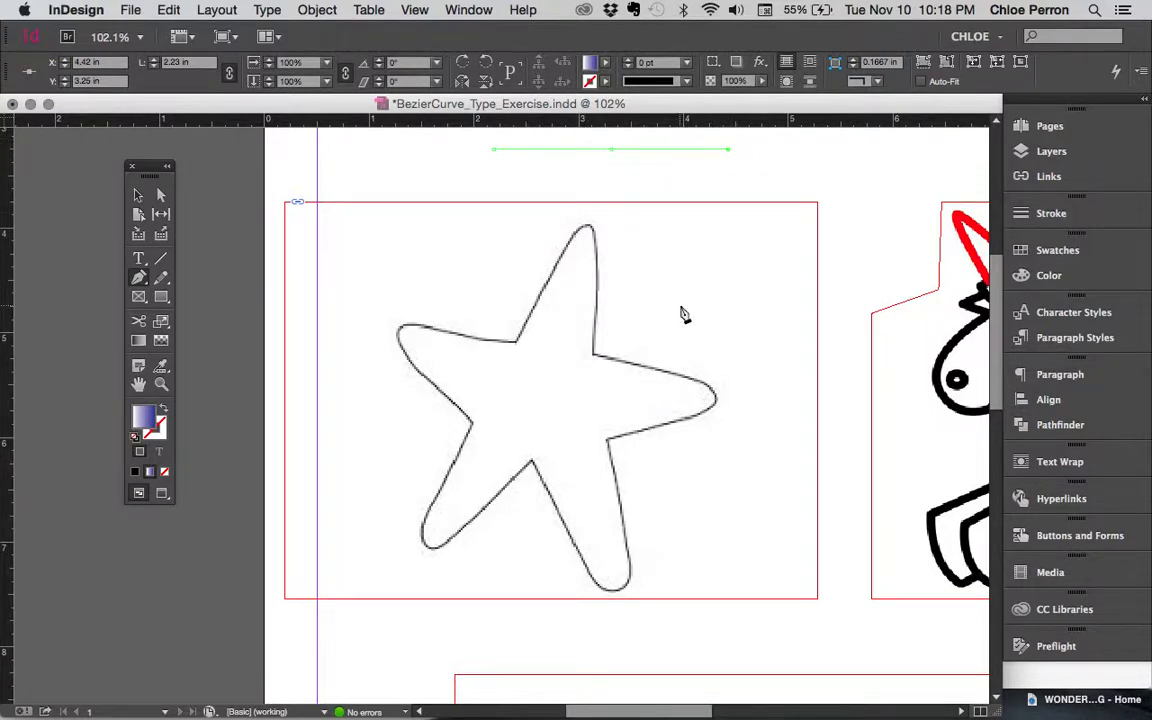
click(688, 241)
click(505, 238)
click(459, 168)
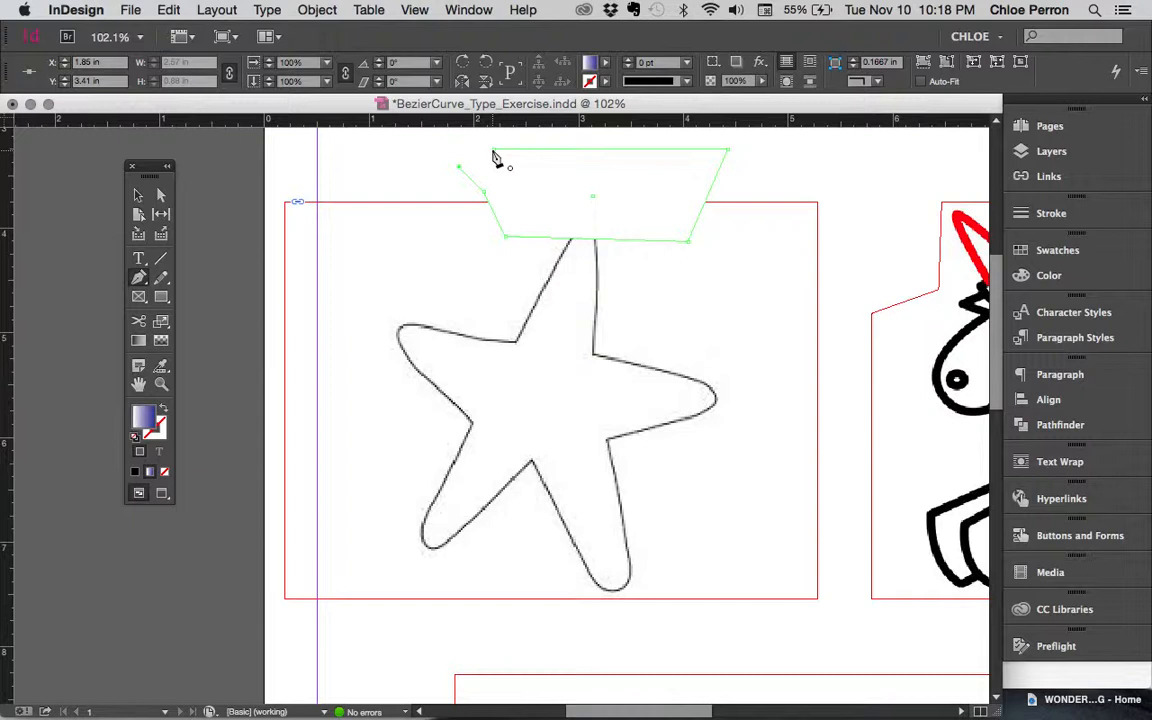
click(493, 152)
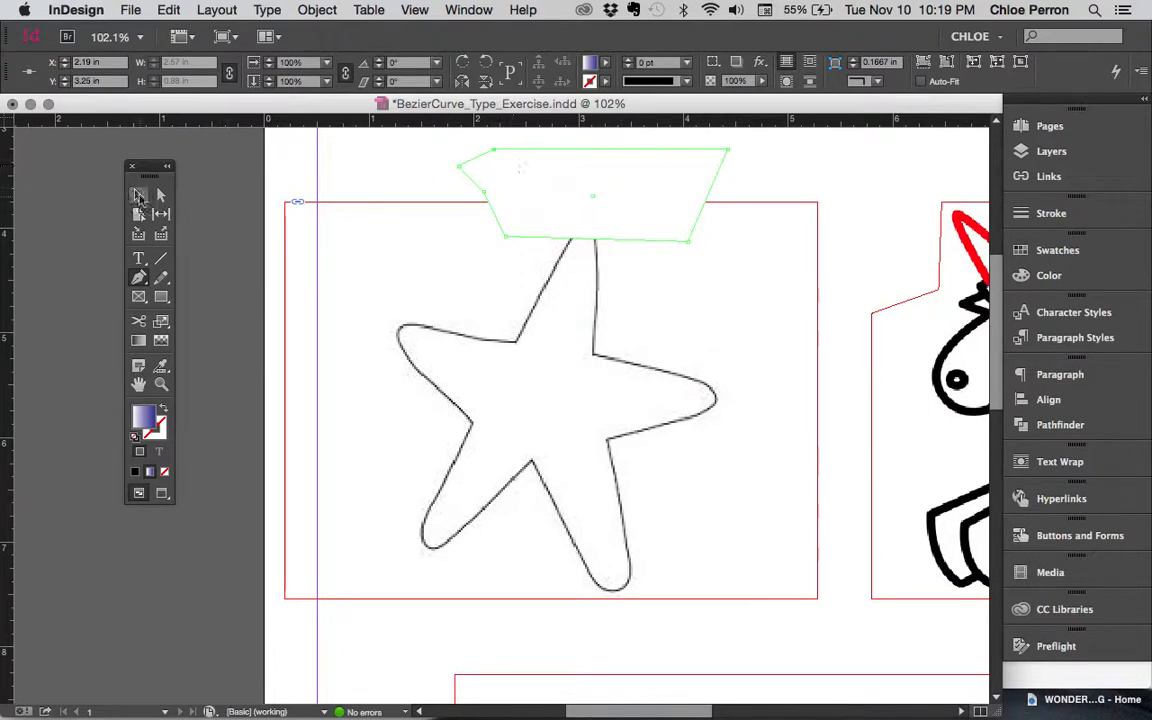
click(138, 195)
click(487, 297)
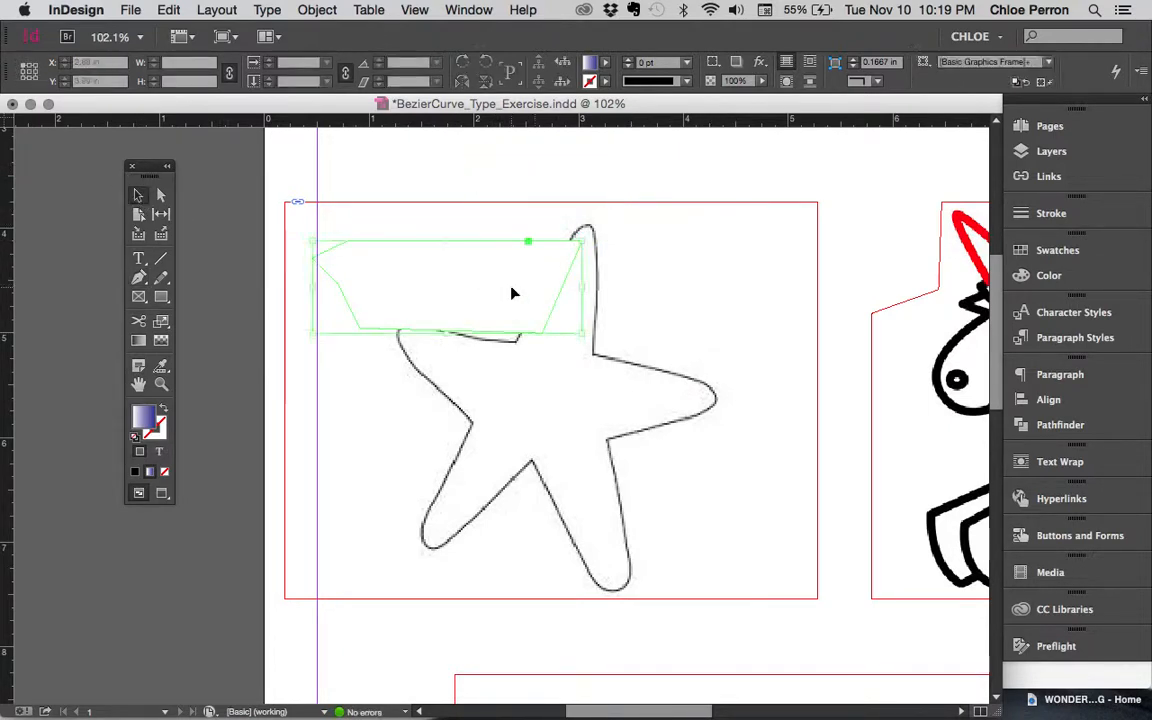
Fill the Pen shape with C=100 M=0 Y=0 K=0 and give it a C=15 M=100 Y=100 K=0 stroke.
click(605, 63)
click(572, 170)
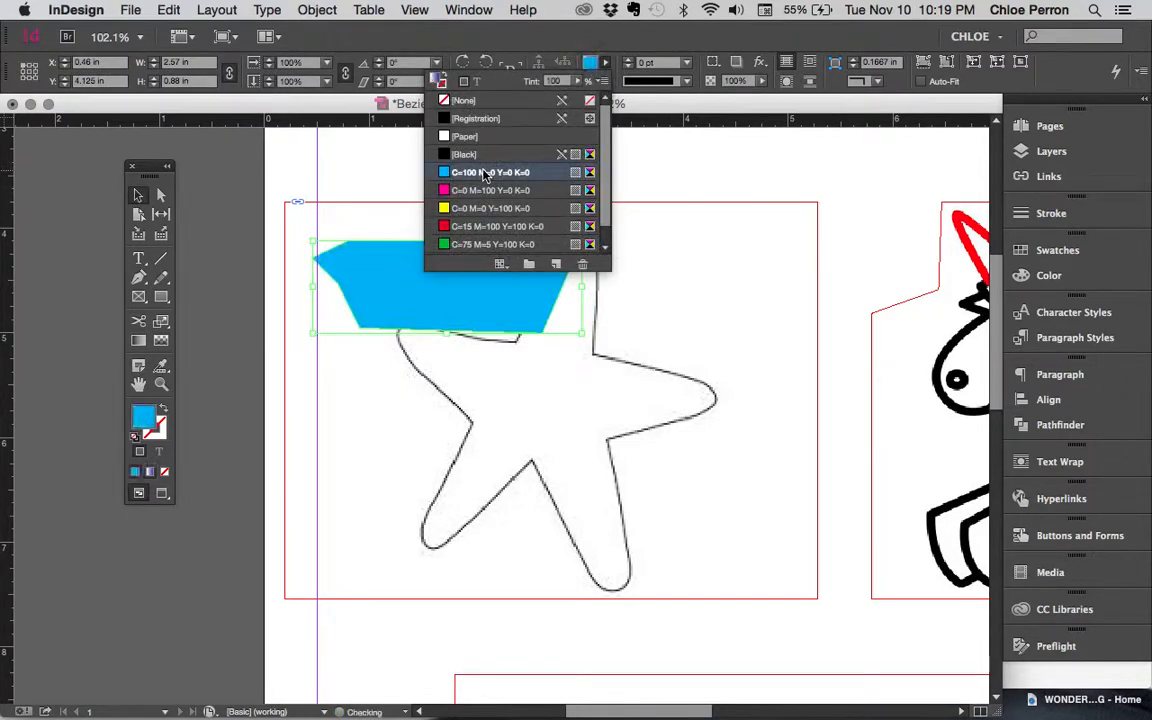
click(615, 87)
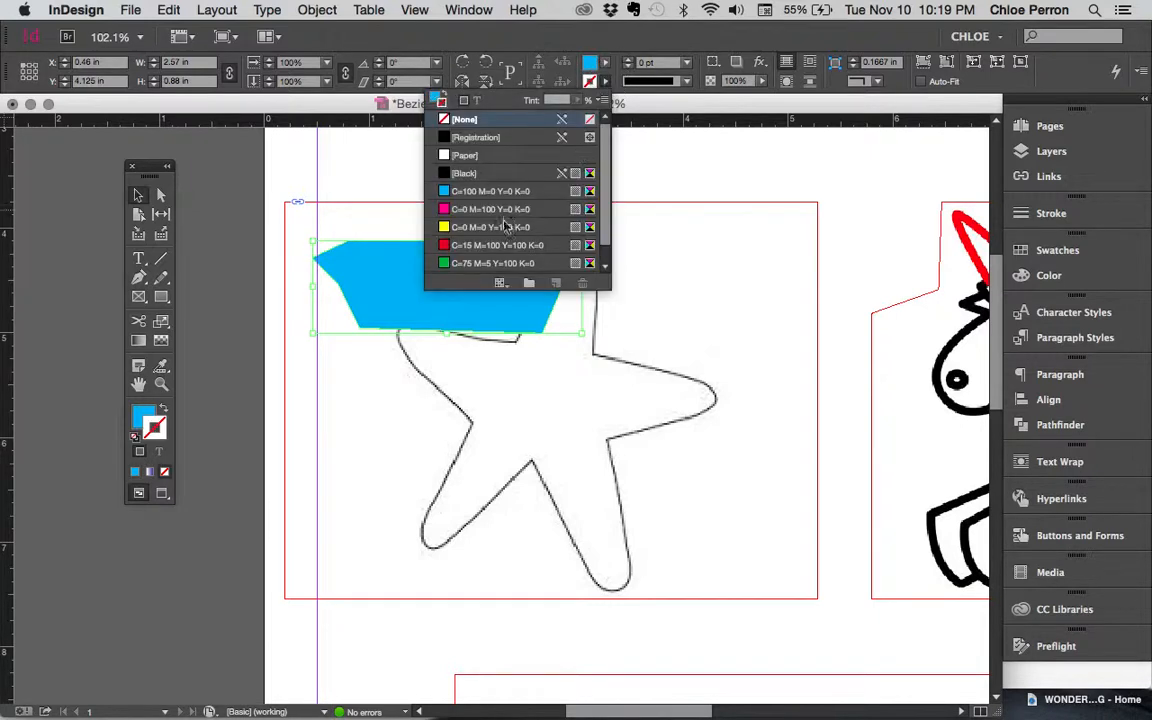
click(450, 244)
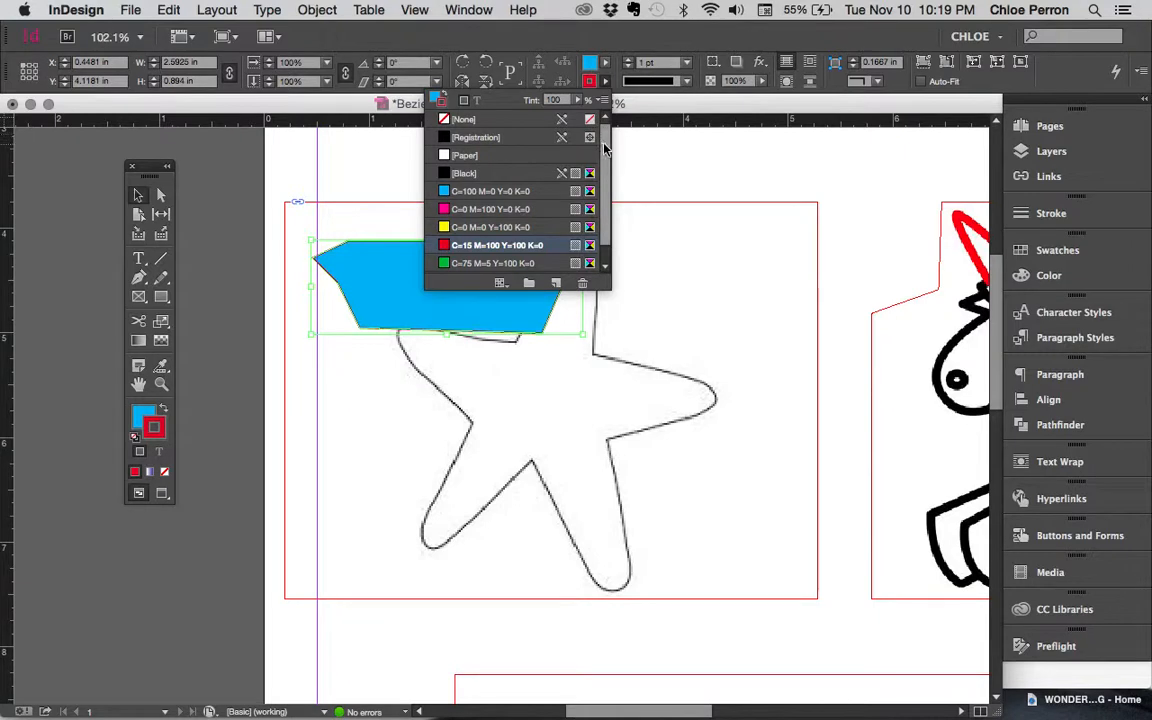
Deselect the blue Pen shape and examine the colour swatches and the options for creating new ones.
scroll(604, 203, down, 1)
click(692, 199)
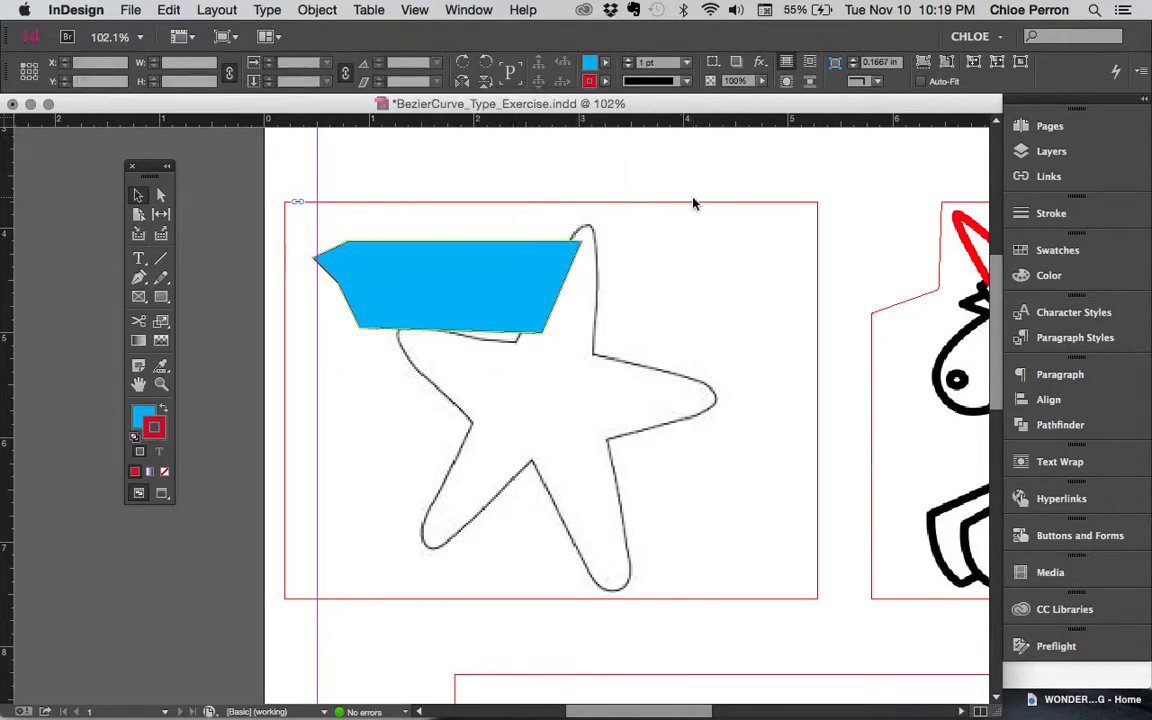
click(1041, 256)
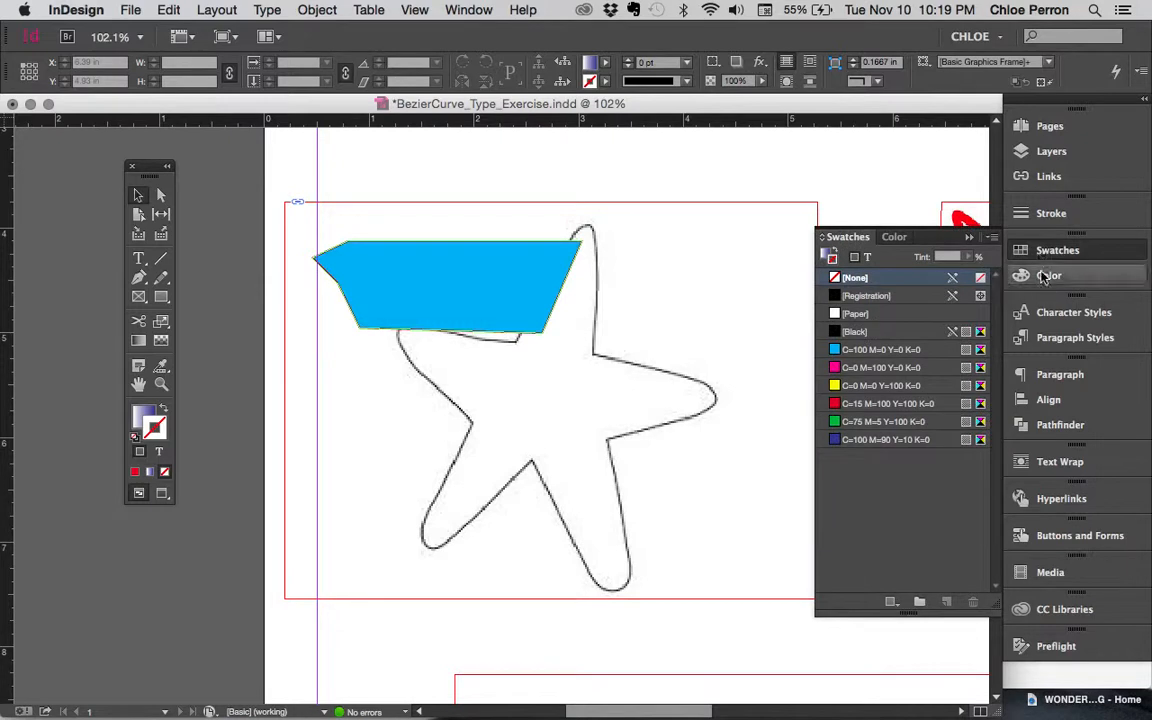
click(994, 238)
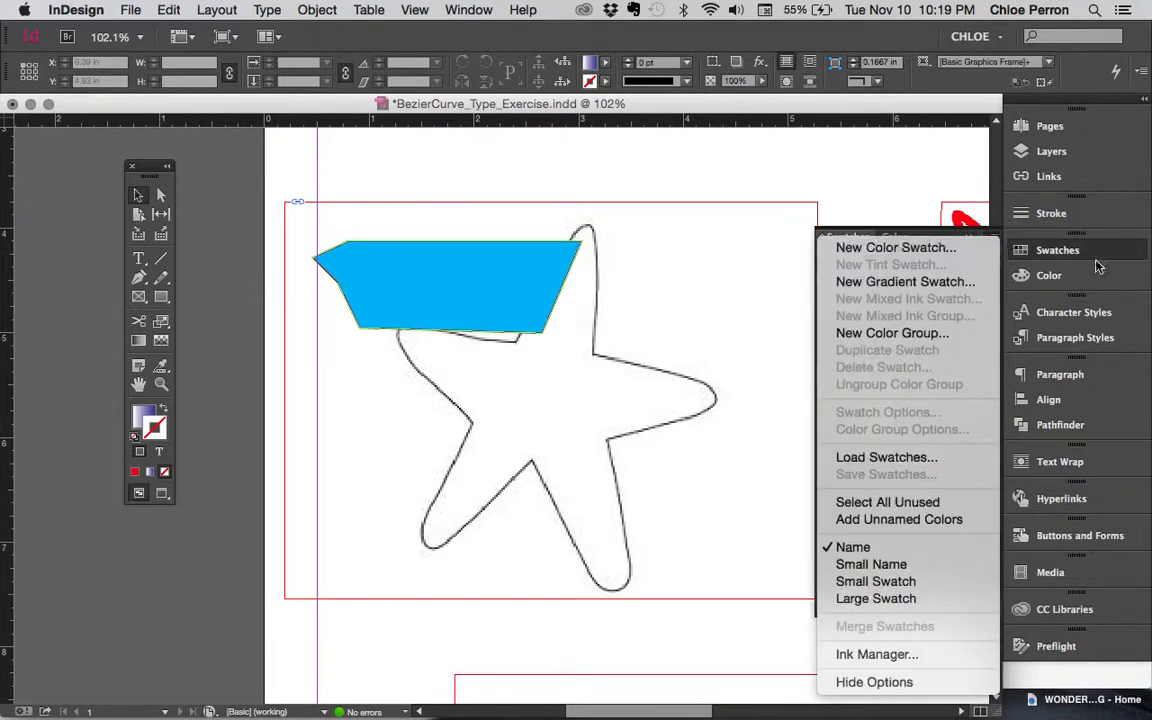
Select the blue Pen shape and switch its stroke and fill colour controls to CMYK.
click(1064, 276)
click(1066, 278)
click(544, 257)
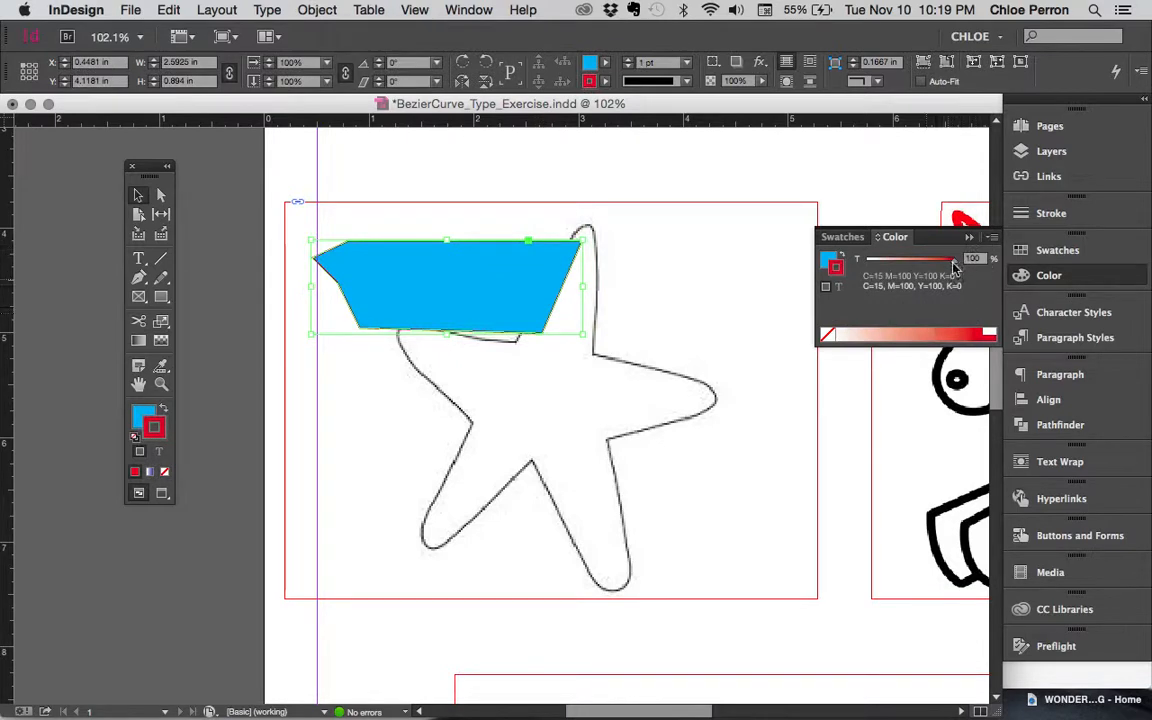
click(993, 237)
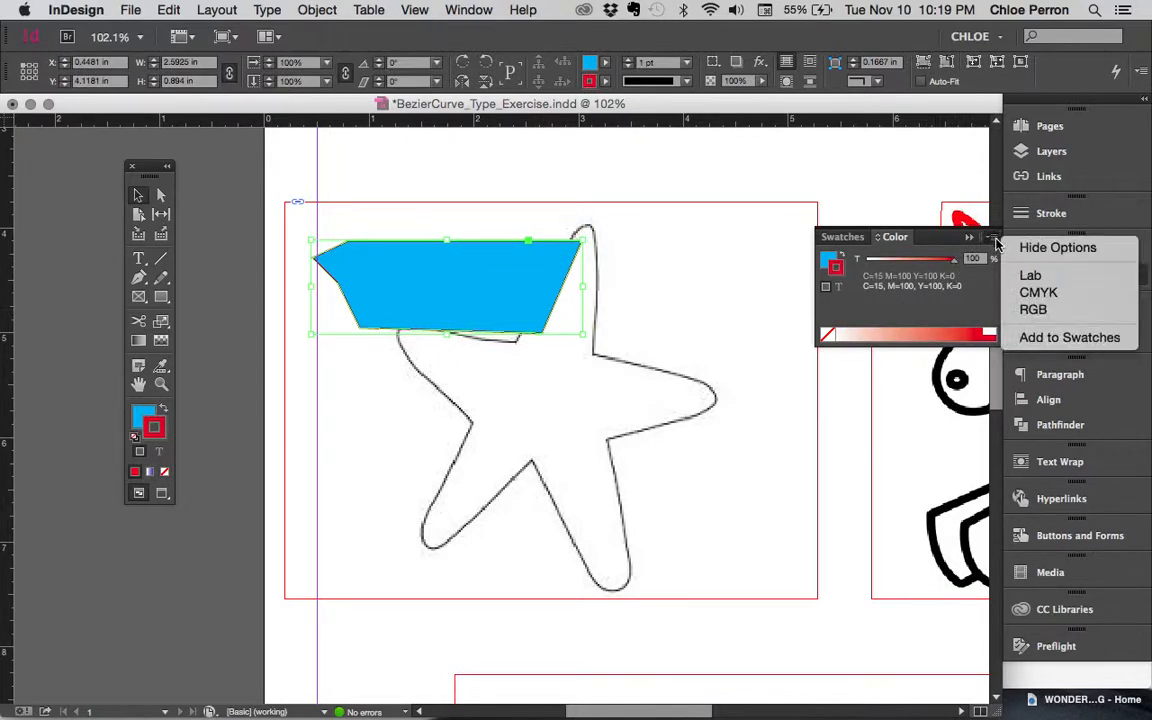
click(1030, 289)
drag(909, 261, 927, 259)
click(829, 260)
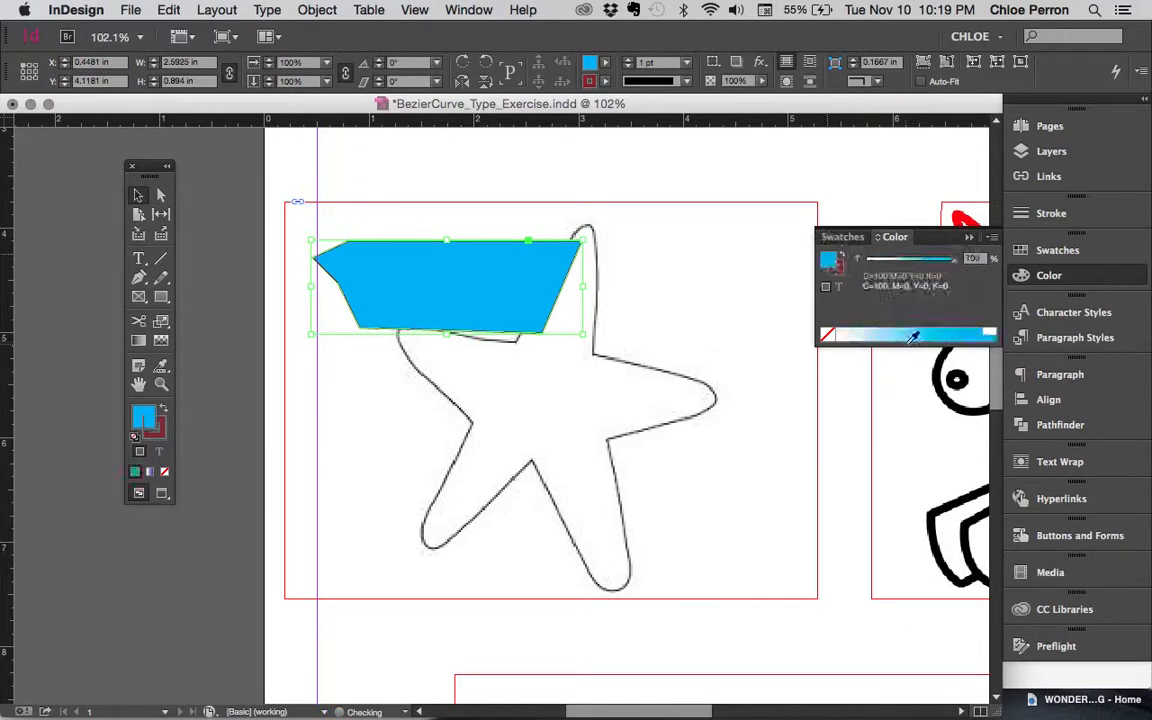
click(990, 240)
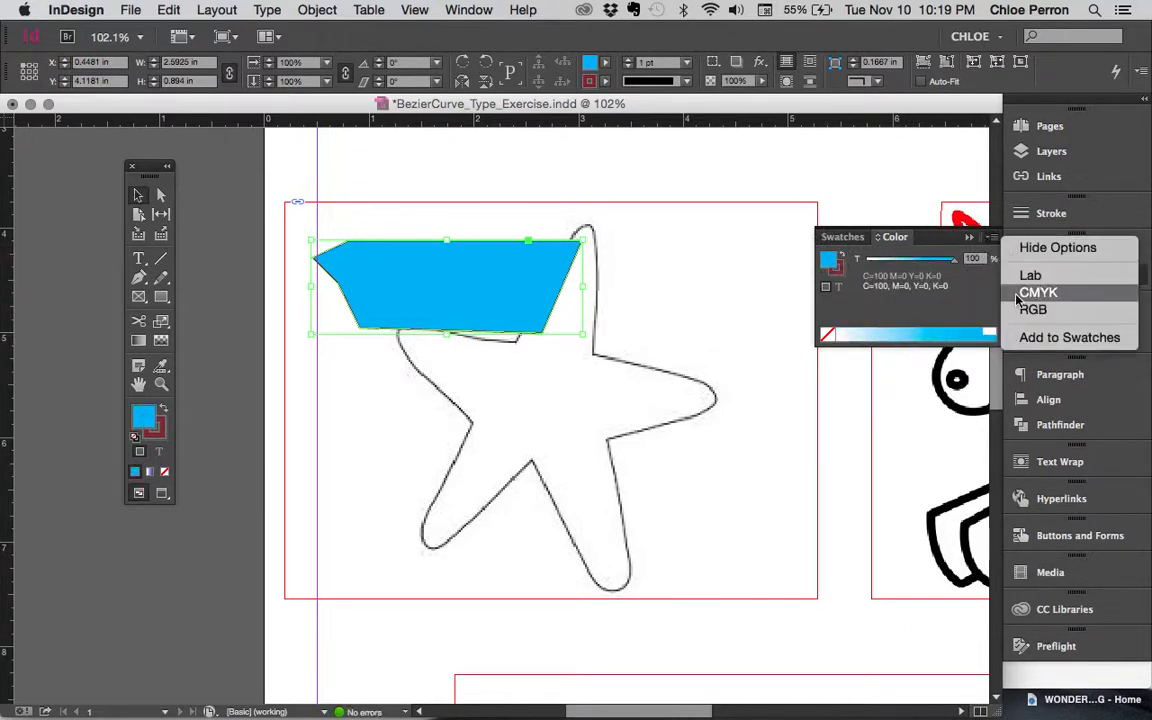
click(1008, 291)
Recolour the Pen shape's fill to C=89 M=100 Y=0 K=25 and delete the shape from above the starfish.
click(915, 281)
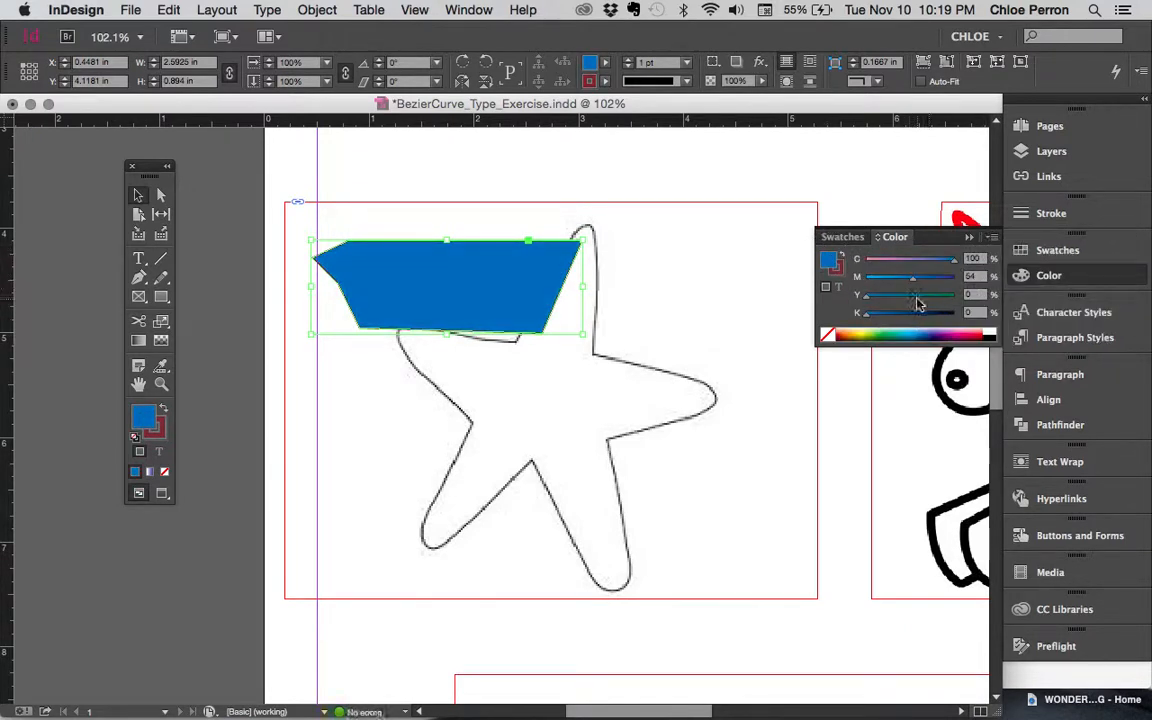
click(911, 330)
click(884, 331)
click(940, 332)
drag(535, 291, 580, 199)
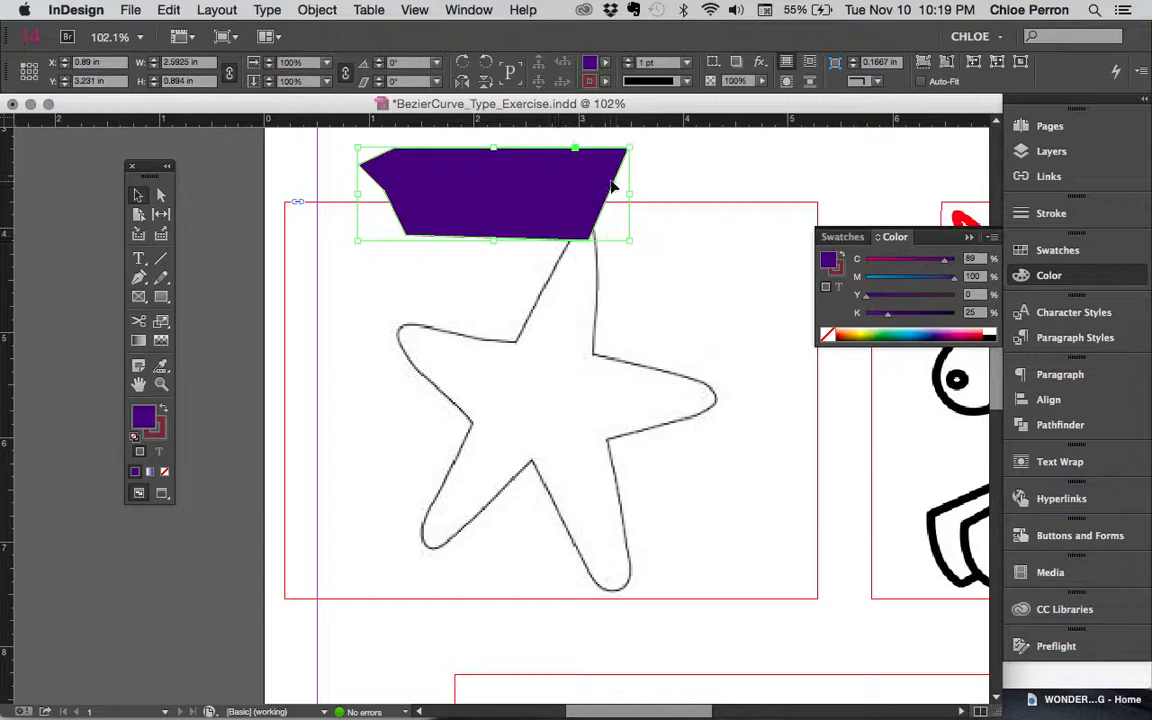
key(Delete)
Draw an open five-point straight-sided Pen path about 2.79 by 1.98 in over the starfish's upper part and delete it.
click(138, 277)
click(392, 173)
click(334, 270)
click(532, 363)
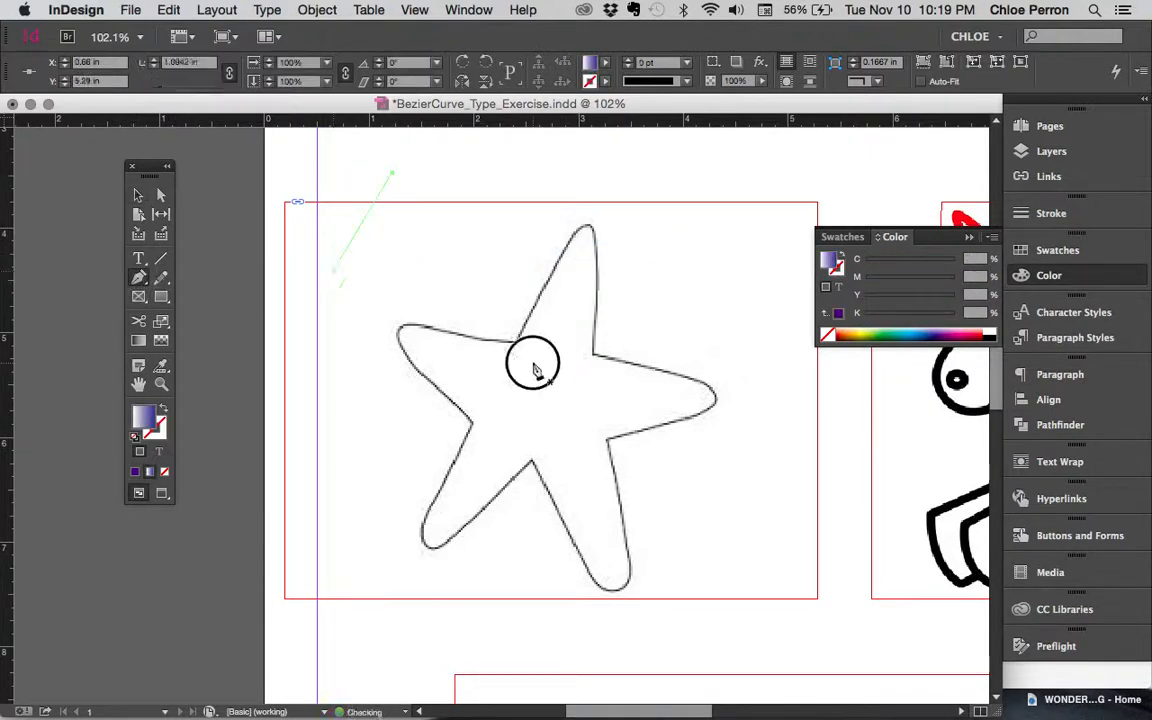
click(626, 248)
click(566, 156)
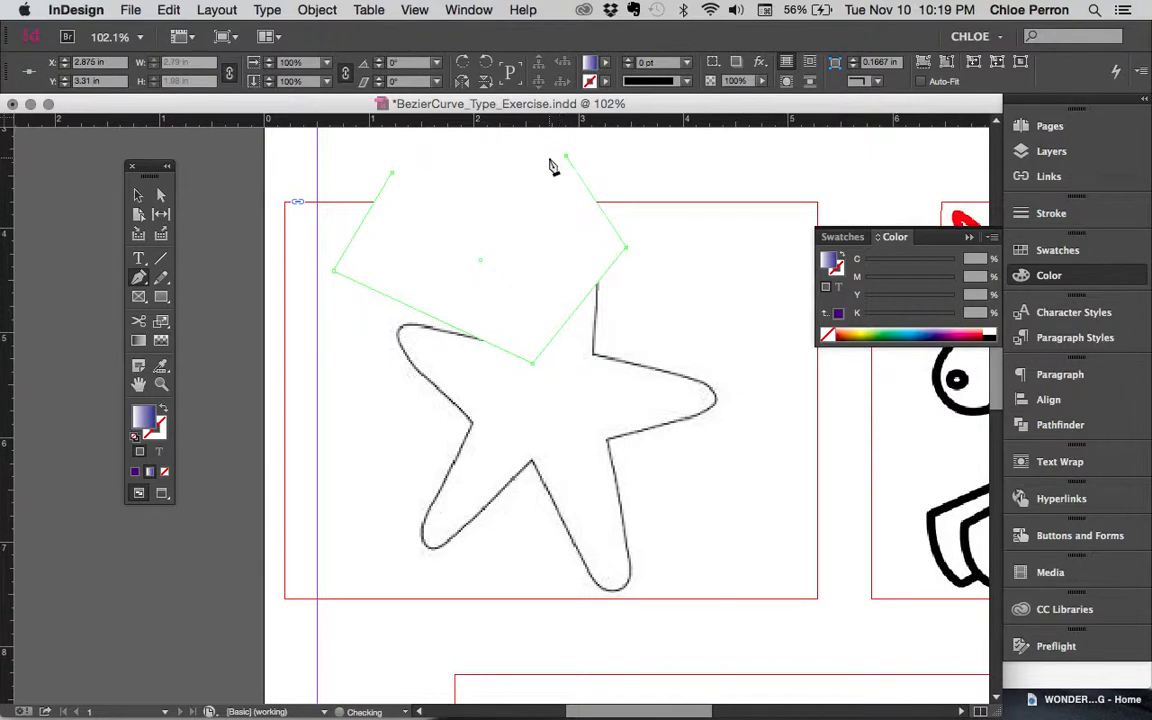
key(Delete)
key(Delete)
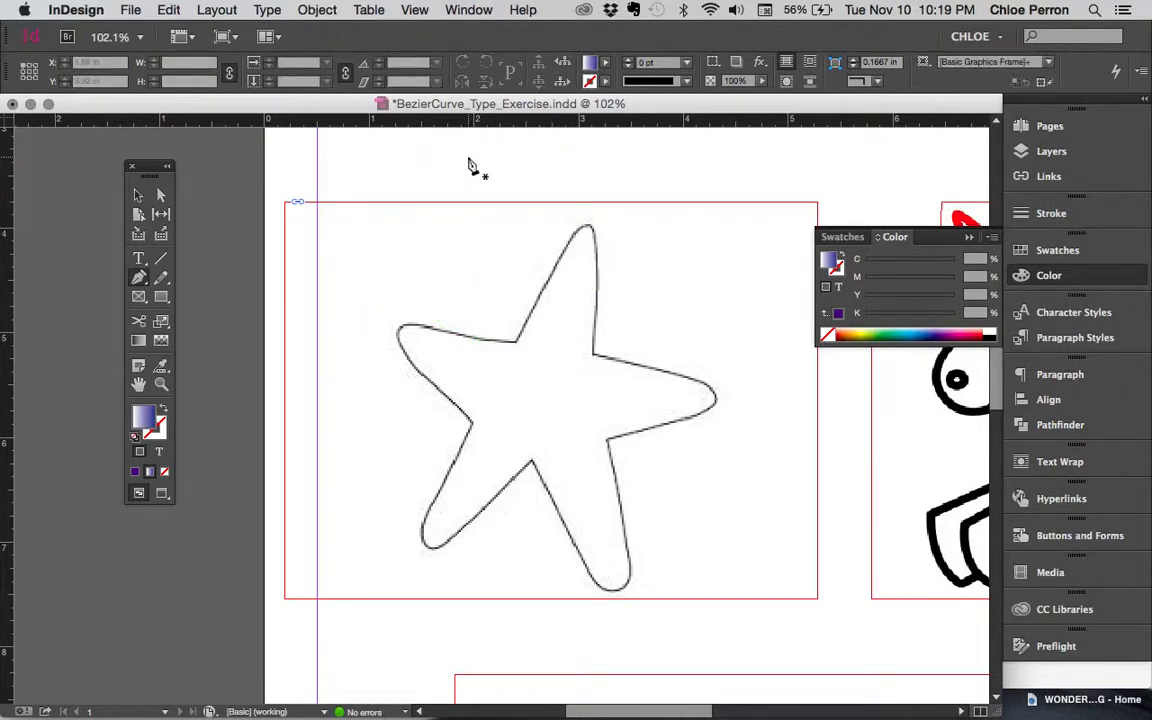
Draw a practice Pen path with angle-constrained straight segments around the starfish's upper arms and delete it.
click(467, 157)
click(726, 157)
click(726, 350)
shift+click(466, 160)
shift+click(365, 206)
shift+click(334, 214)
shift+click(346, 318)
shift+click(420, 320)
shift+click(474, 254)
key(Delete)
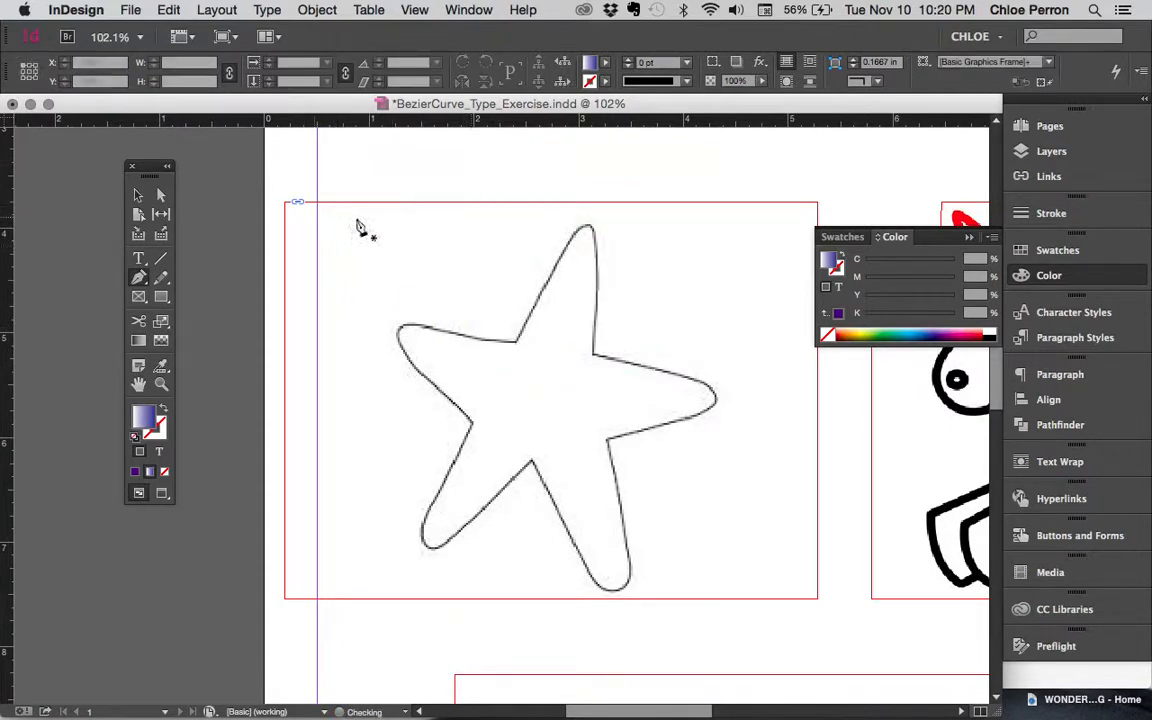
Draw a closed three-point curved Pen shape about 2.34 by 1.80 in over the starfish's upper arm.
click(437, 168)
shift+click(643, 169)
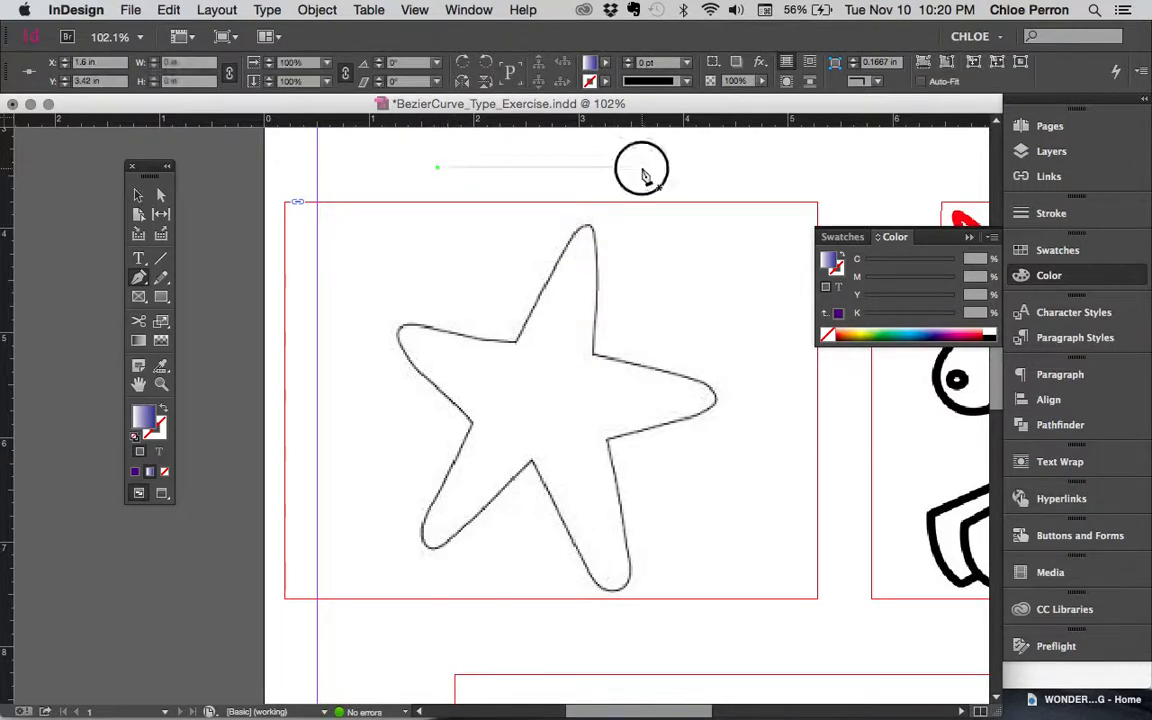
drag(643, 172, 690, 212)
drag(603, 336, 549, 361)
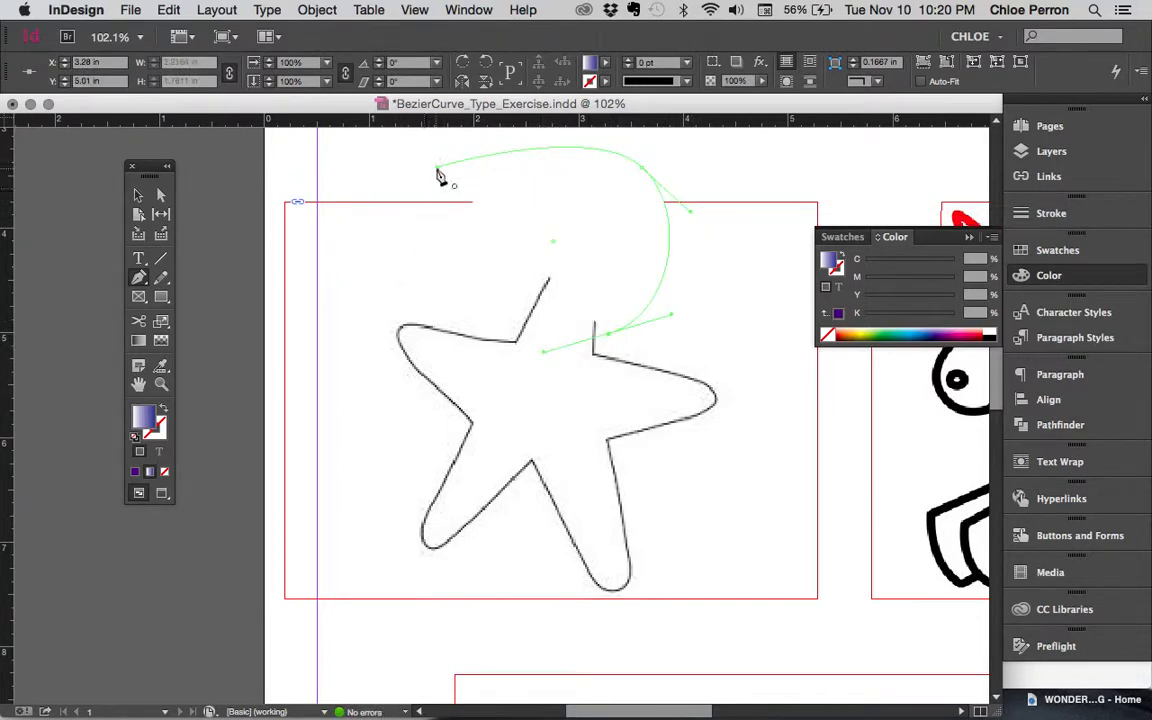
drag(437, 175, 380, 267)
key(space)
drag(570, 212, 512, 274)
click(533, 253)
Reshape the curved shape with Direct Selection by adjusting its upper-right curve handle and moving its three anchor points.
click(162, 197)
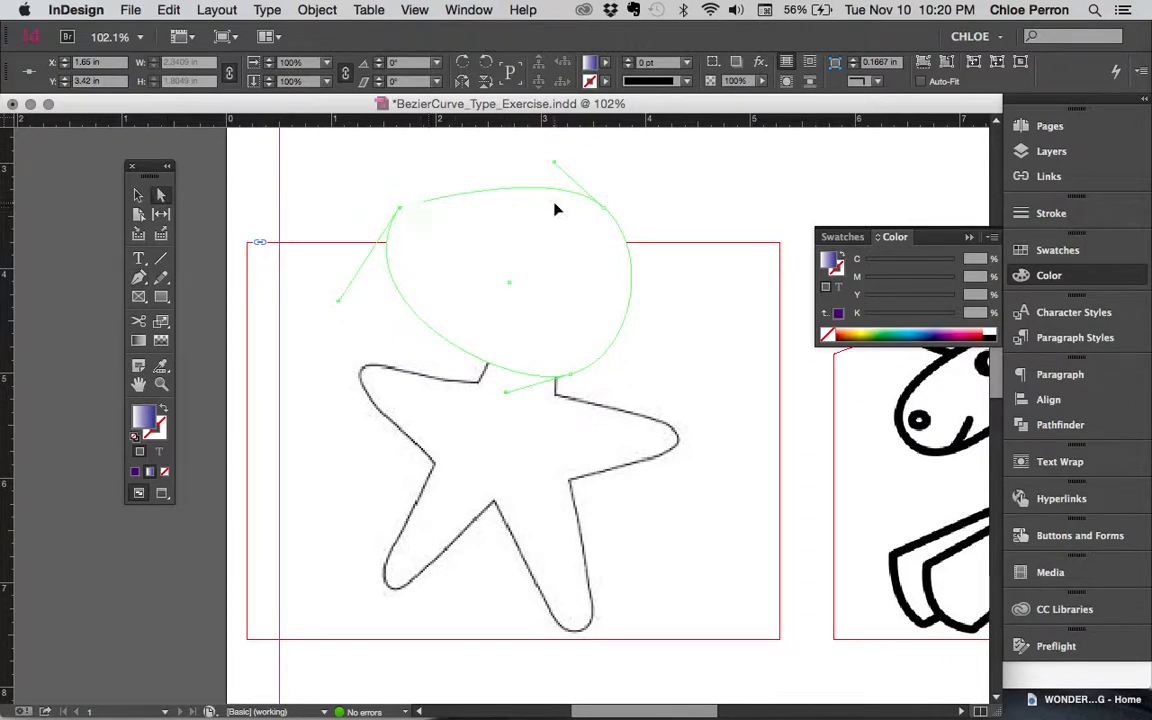
drag(555, 161, 533, 187)
drag(590, 150, 382, 207)
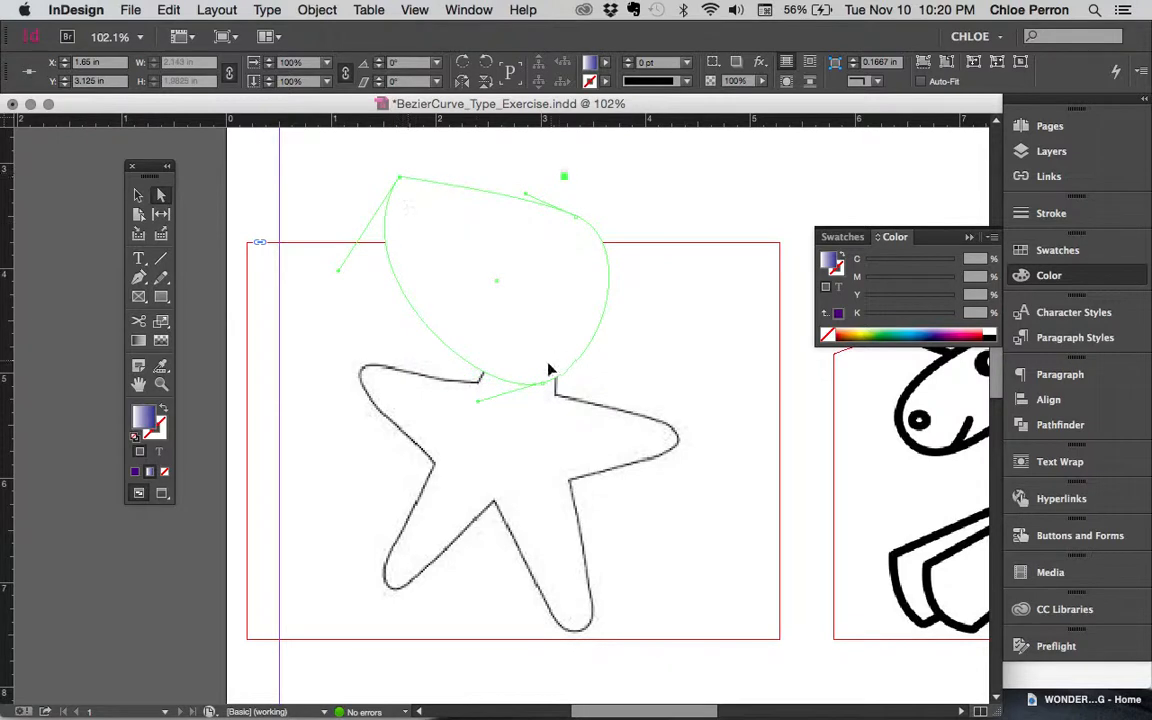
drag(546, 388, 575, 354)
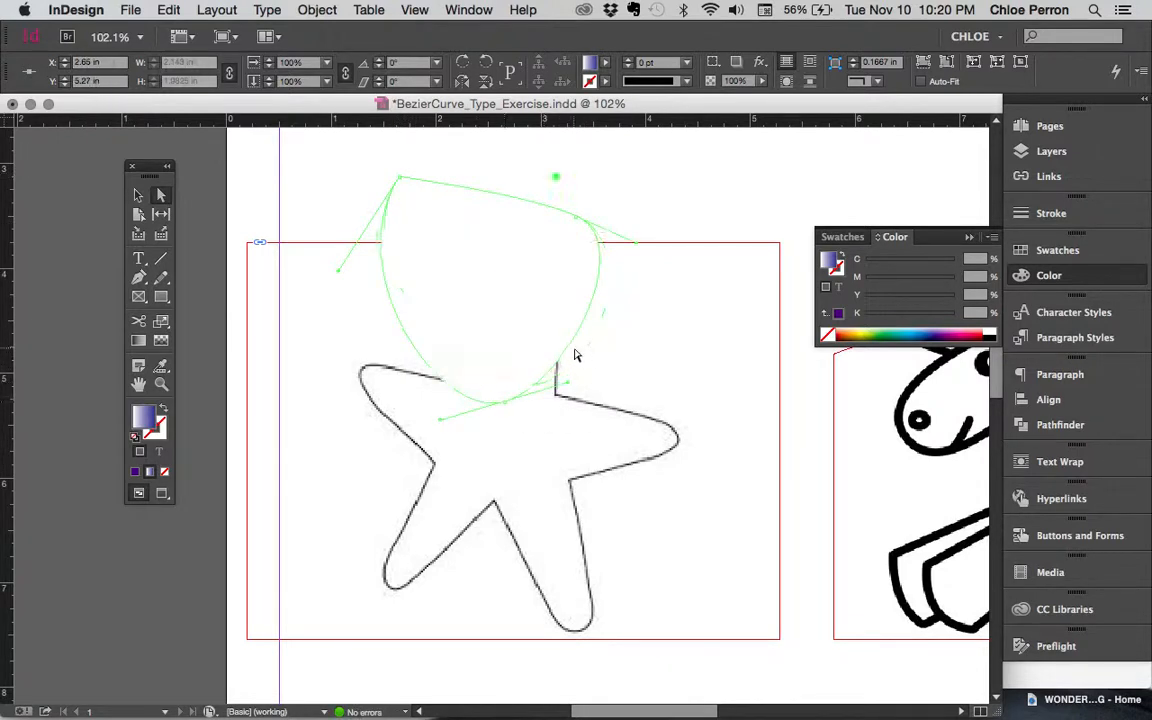
Bend the curved shape's right and left segments outward by pulling directly on the path.
click(578, 342)
drag(576, 335, 600, 335)
click(627, 353)
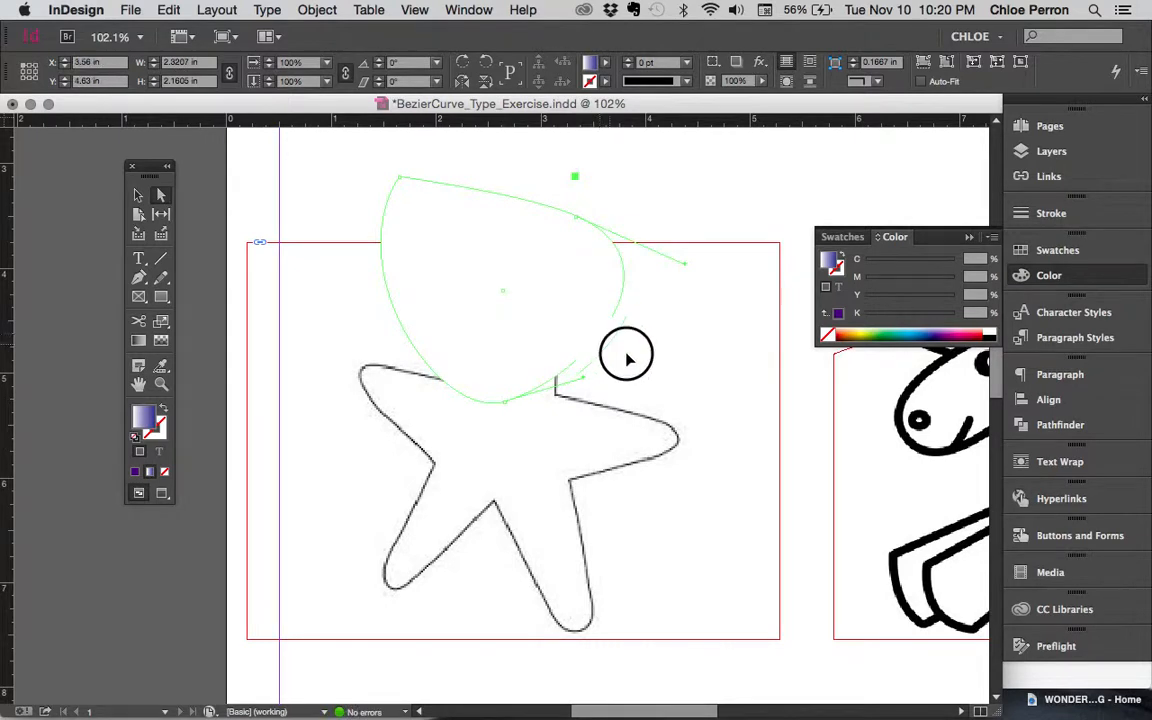
click(373, 324)
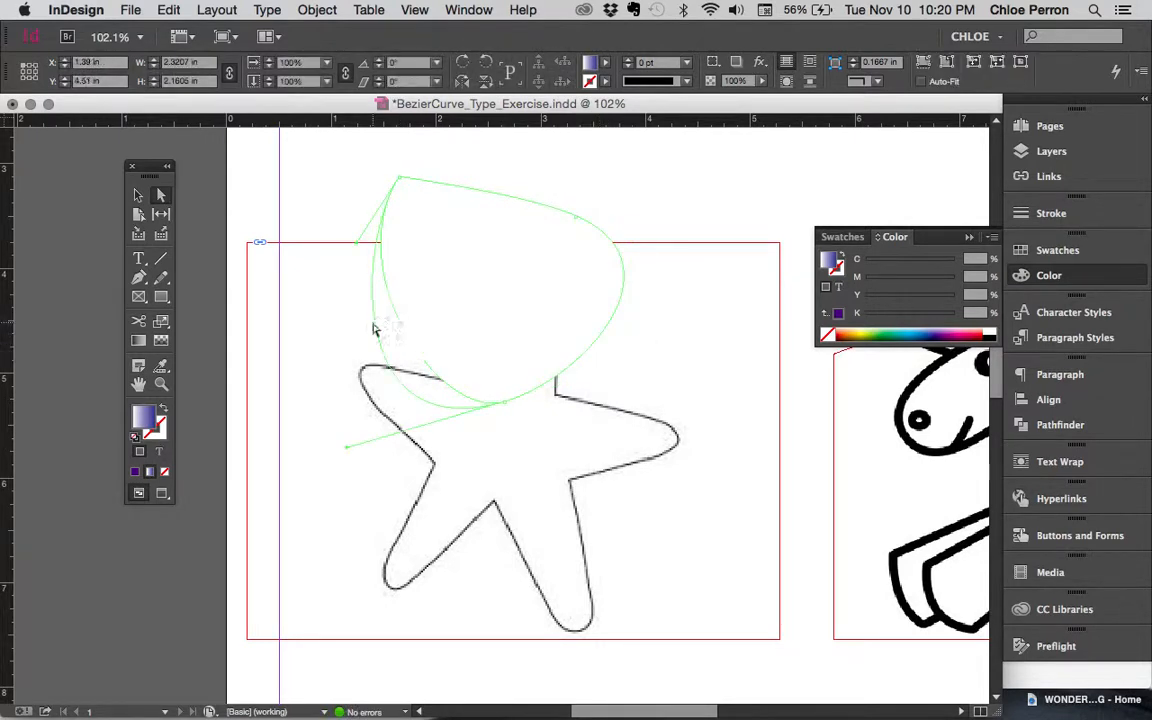
Adjust the direction handles at all three anchors to round the shape, and delete its bottom anchor point.
drag(357, 243, 294, 183)
drag(523, 196, 569, 153)
drag(590, 380, 569, 364)
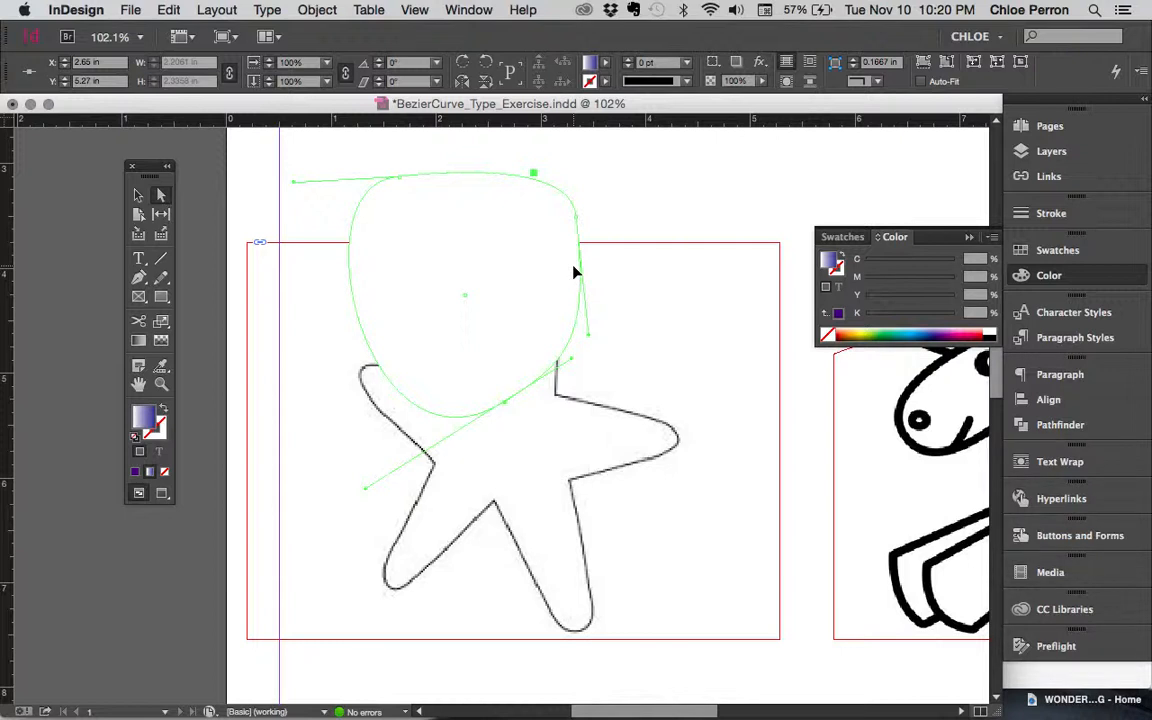
key(super+z)
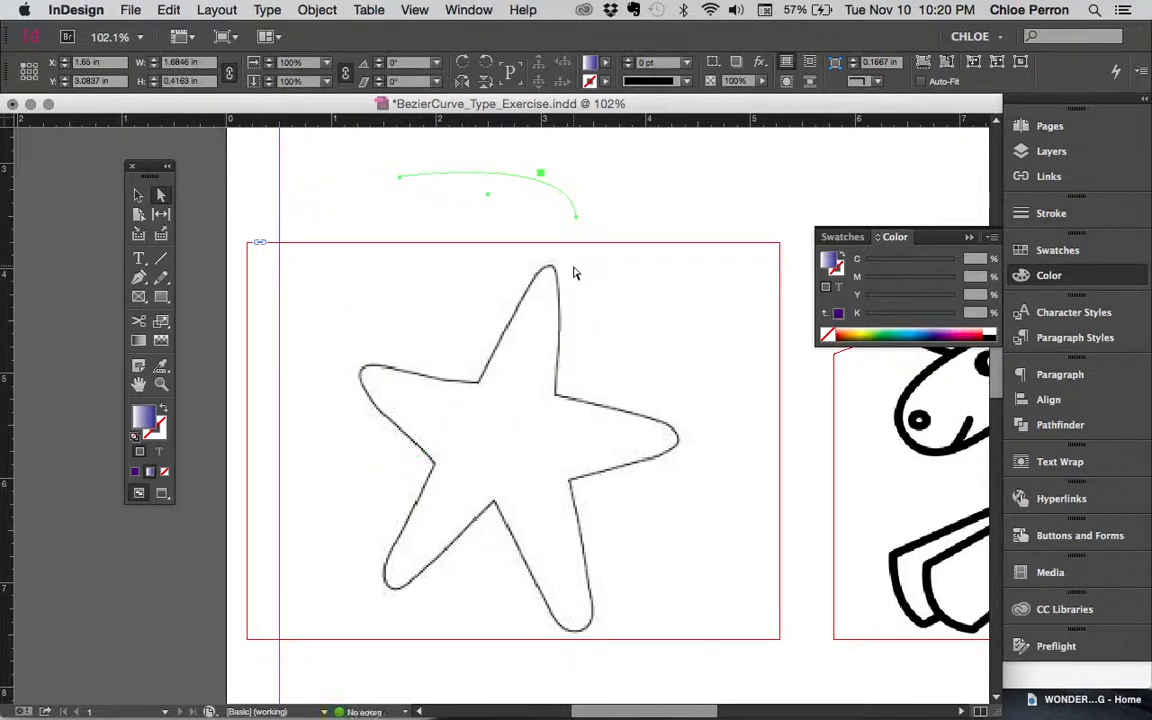
key(super+Tab)
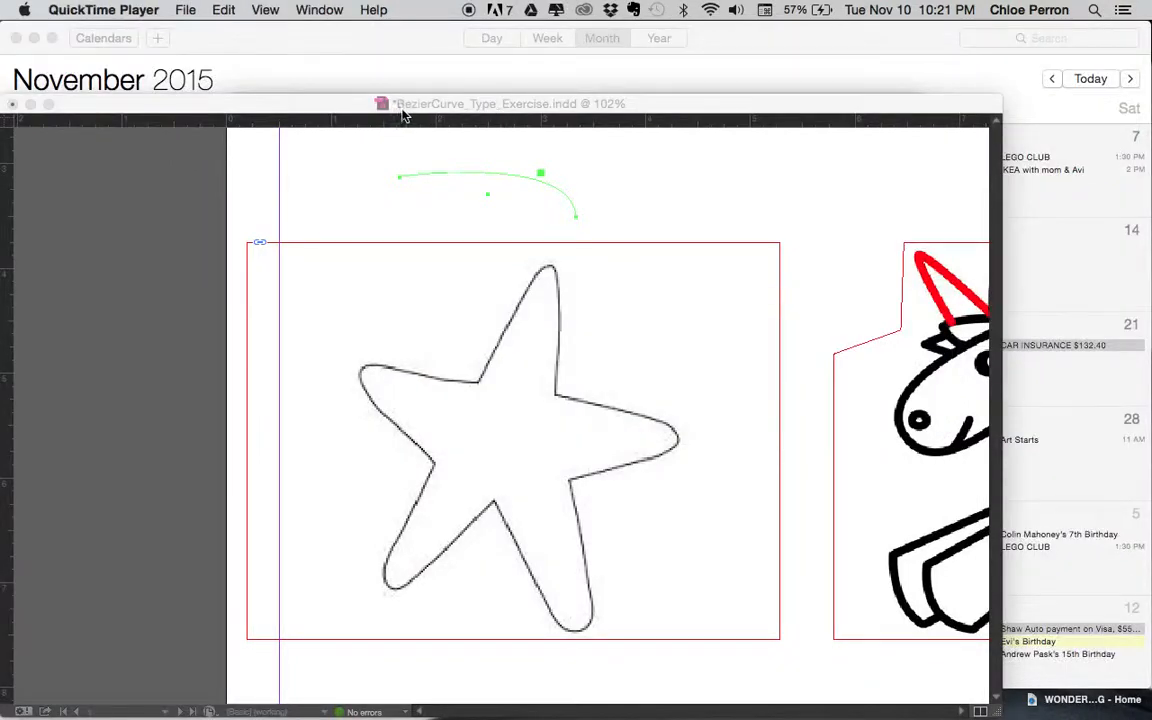
click(185, 10)
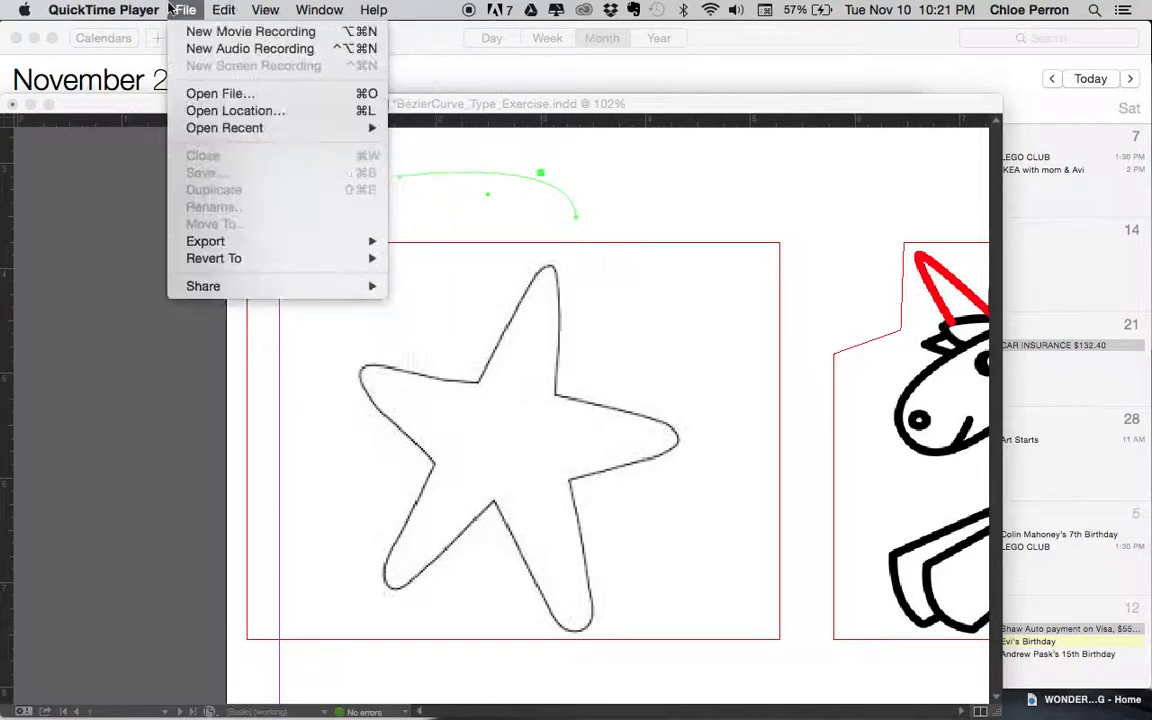
key(super+Tab)
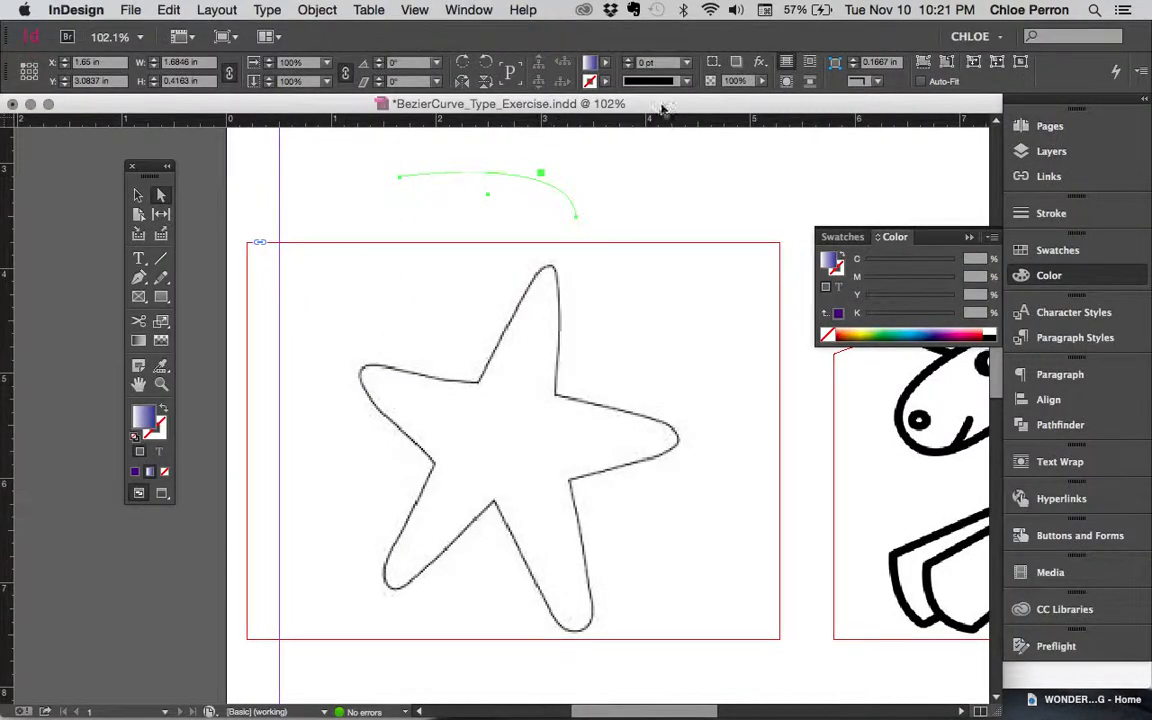
click(543, 224)
key(super+Tab)
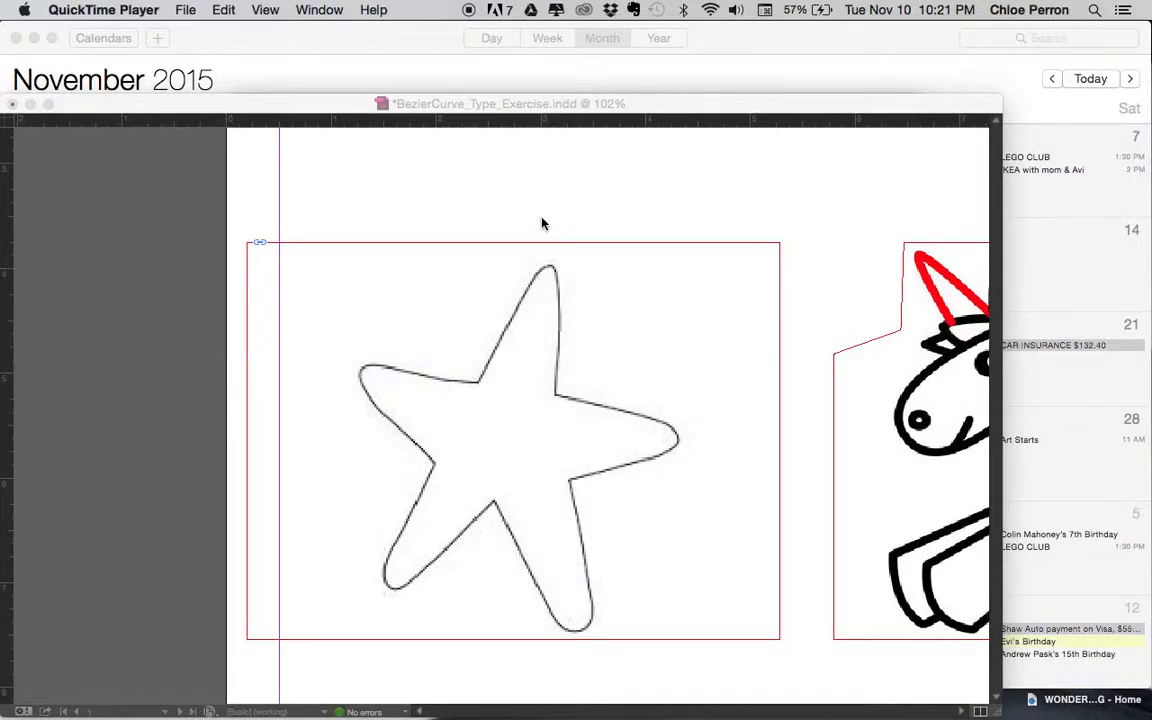